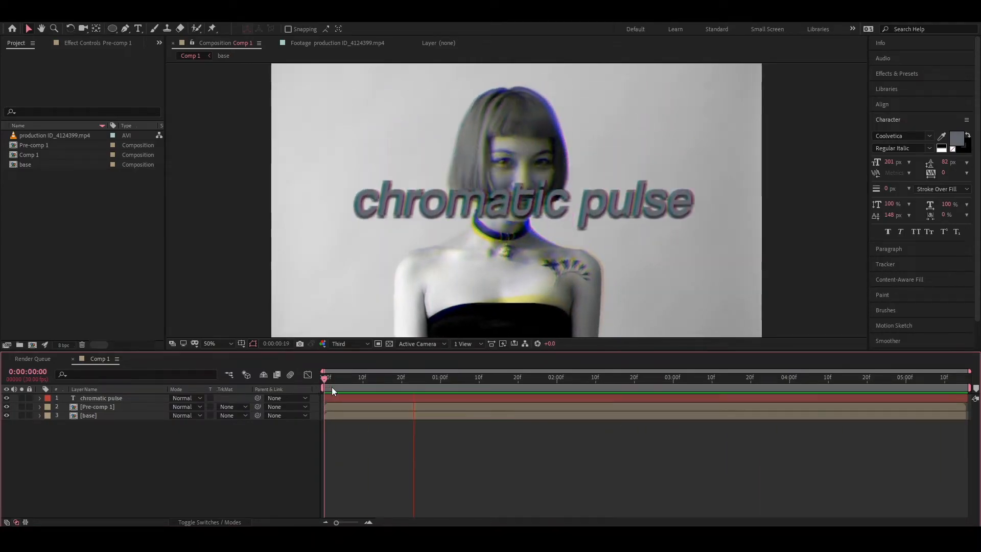
# Stop the playback and create a new composition named "chromatic pulse" with the proposed settings
pyautogui.press('space')
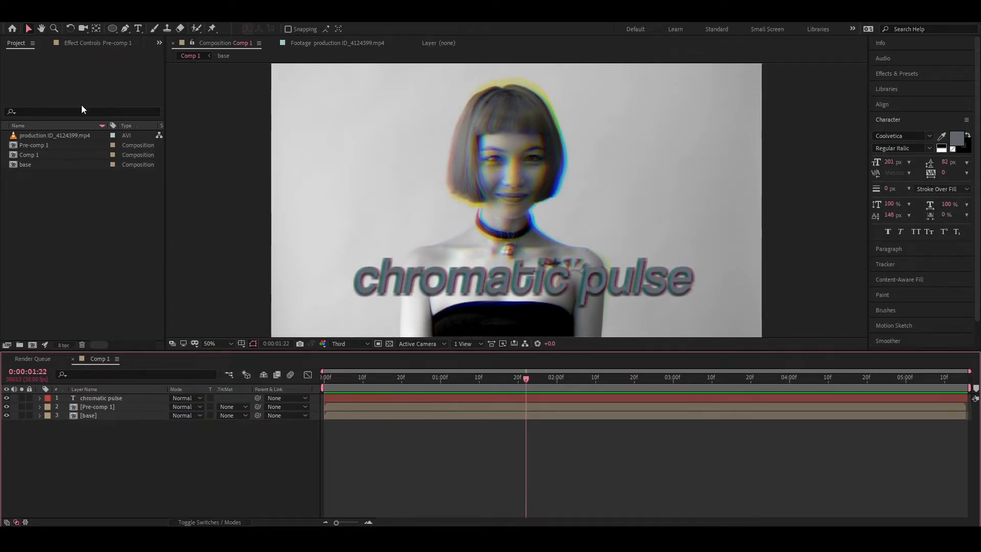
pyautogui.click(52, 17)
pyautogui.click(56, 27)
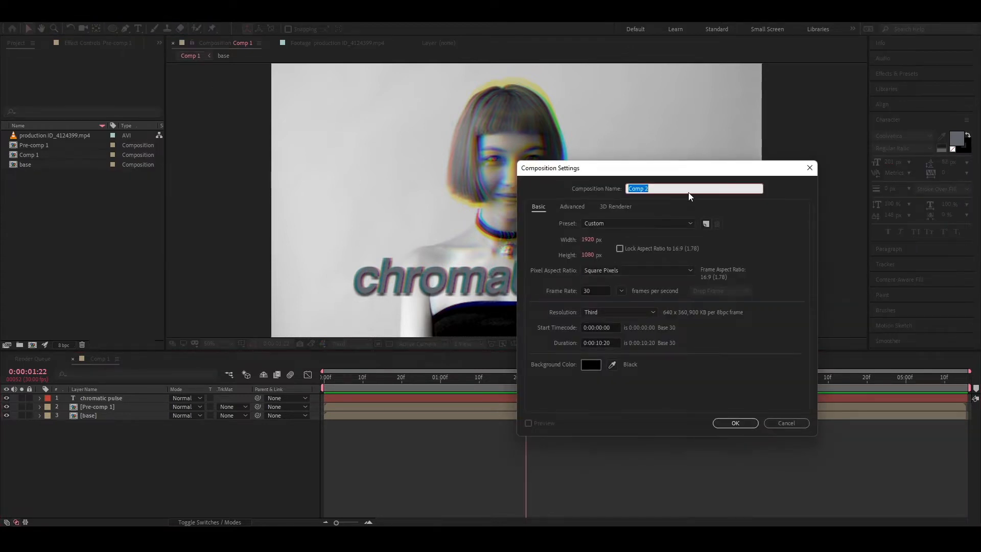
pyautogui.write('chromatic pulse')
pyautogui.click(727, 423)
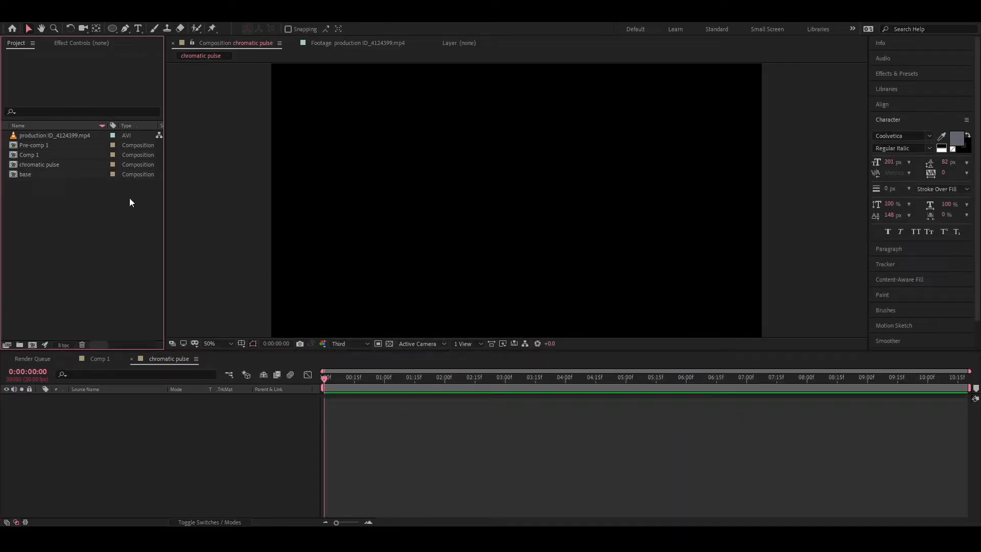
# Open the footage production ID_4124399.mp4, check it near its in point, and add it to the chromatic pulse timeline
pyautogui.doubleClick(43, 136)
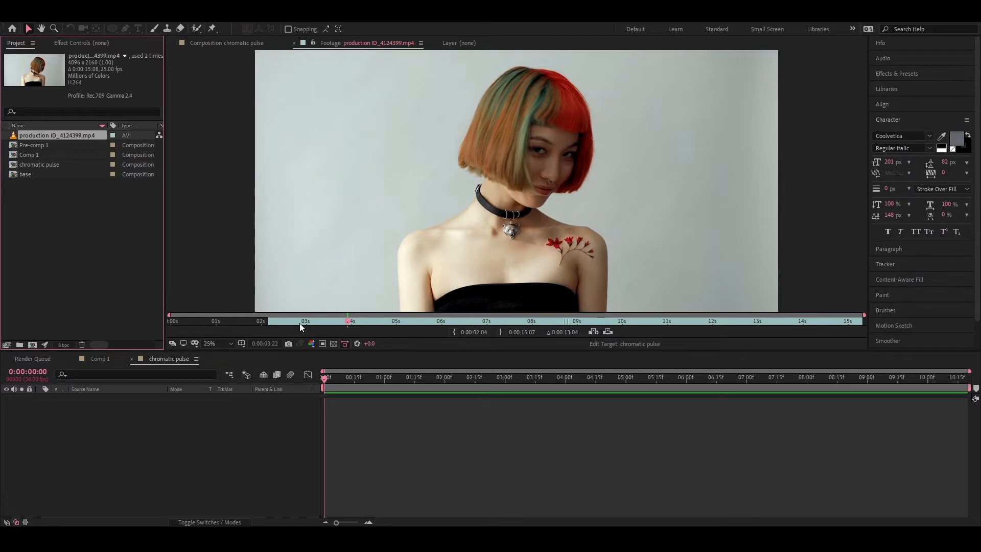
pyautogui.click(273, 321)
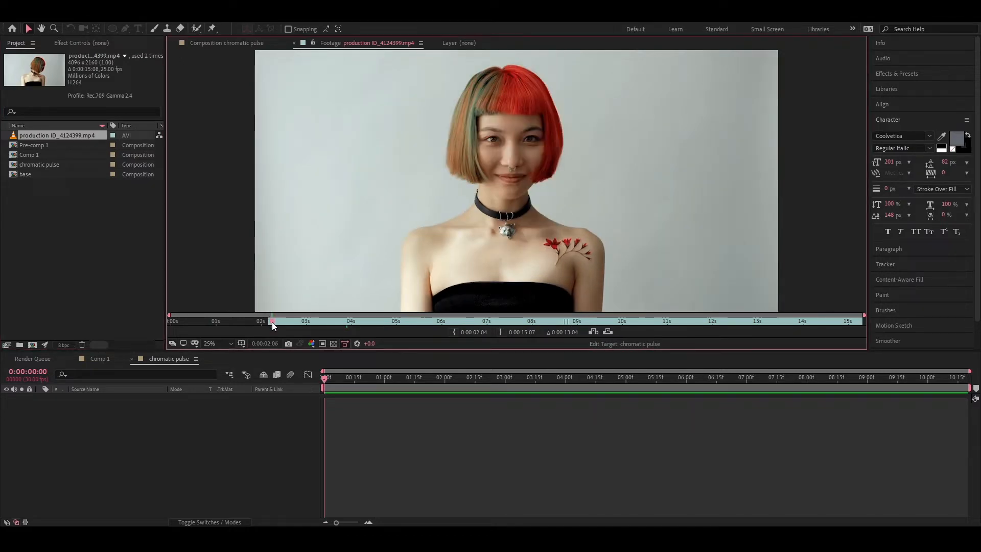
pyautogui.moveTo(32, 135); pyautogui.dragTo(238, 418)
# Scale the production ID_4124399.mp4 layer to 50% and play back the composition from its start
pyautogui.scroll(-2, 424, 226)
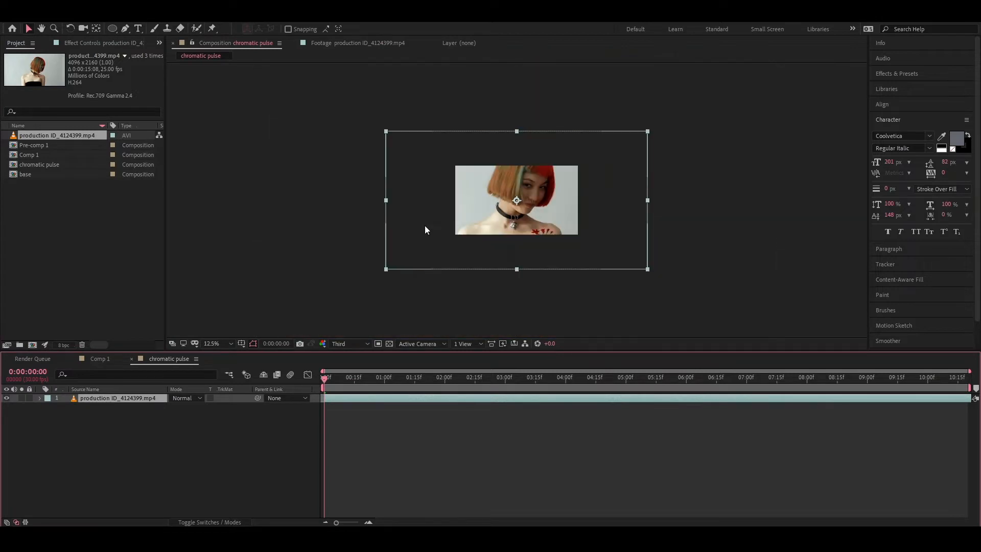
pyautogui.press('s')
pyautogui.click(186, 407)
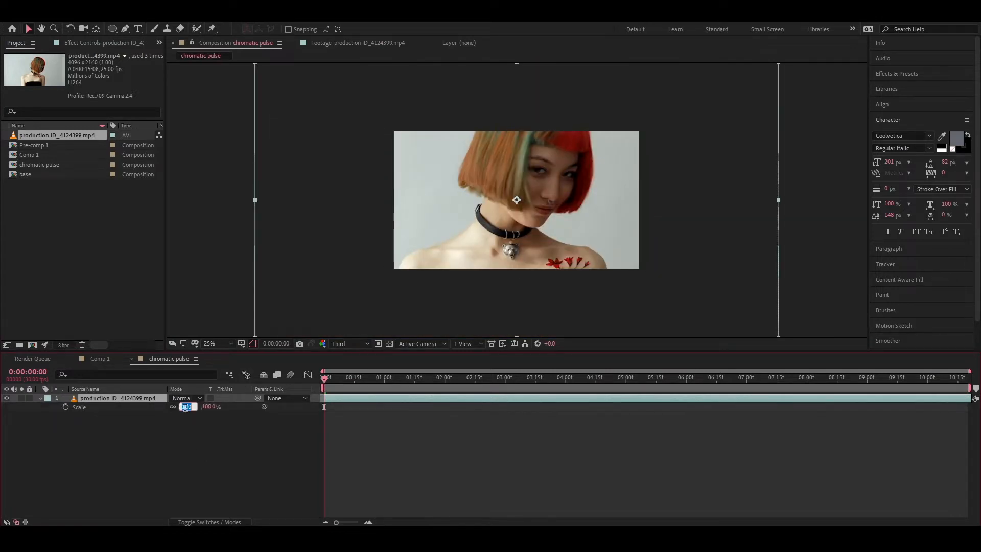
pyautogui.write('50')
pyautogui.press('Return')
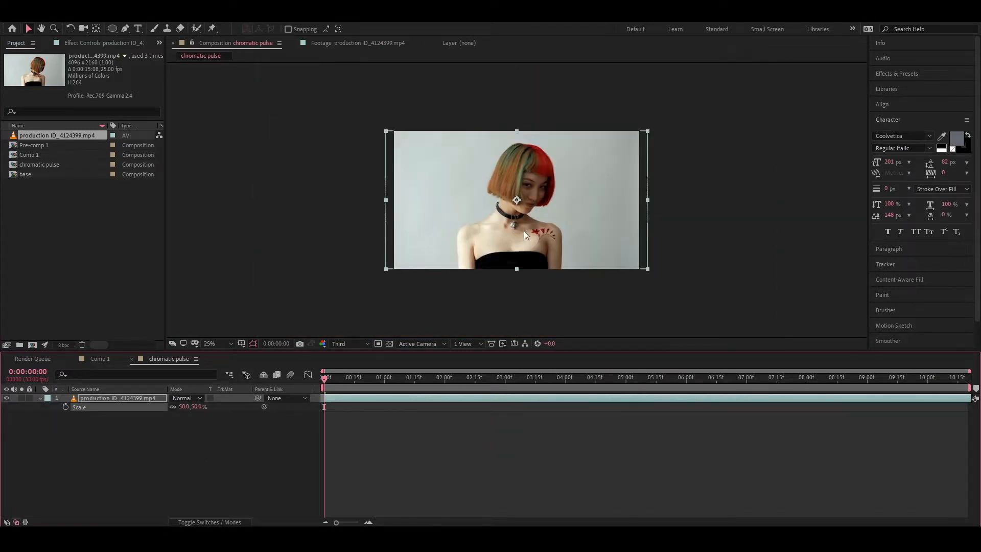
pyautogui.scroll(2, 524, 231)
pyautogui.press('space')
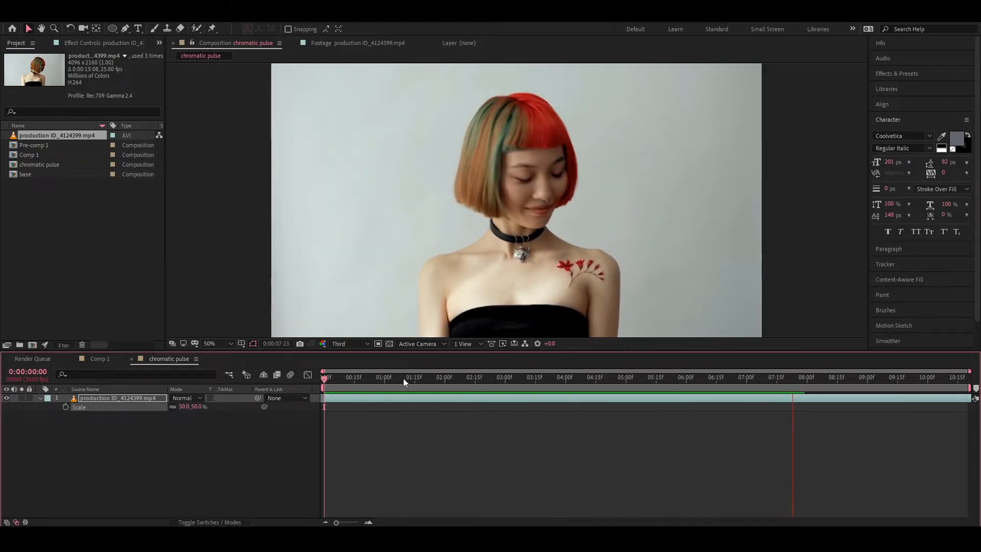
pyautogui.click(353, 378)
pyautogui.click(323, 390)
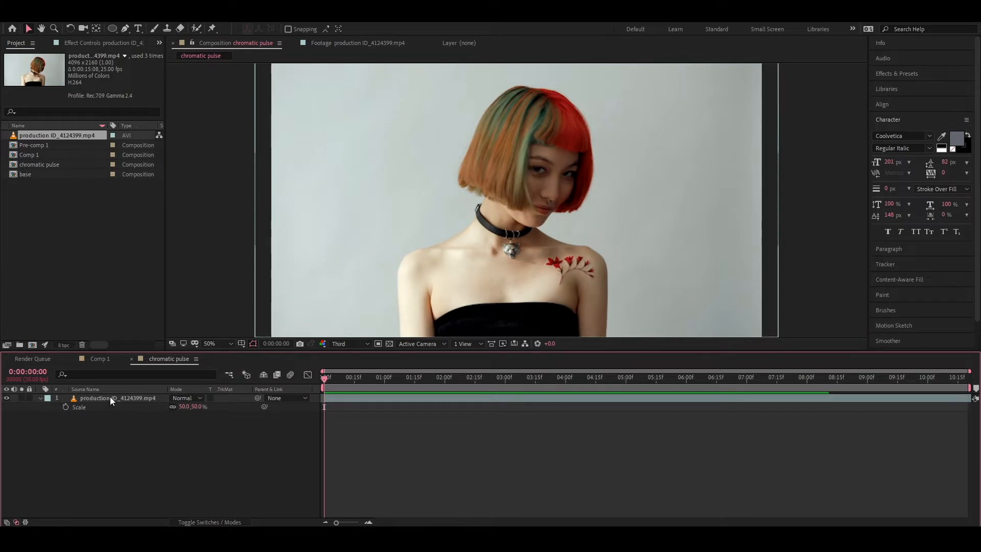
# Pre-compose the footage layer as "base", moving all attributes into the new composition
pyautogui.rightClick(110, 398)
pyautogui.click(147, 351)
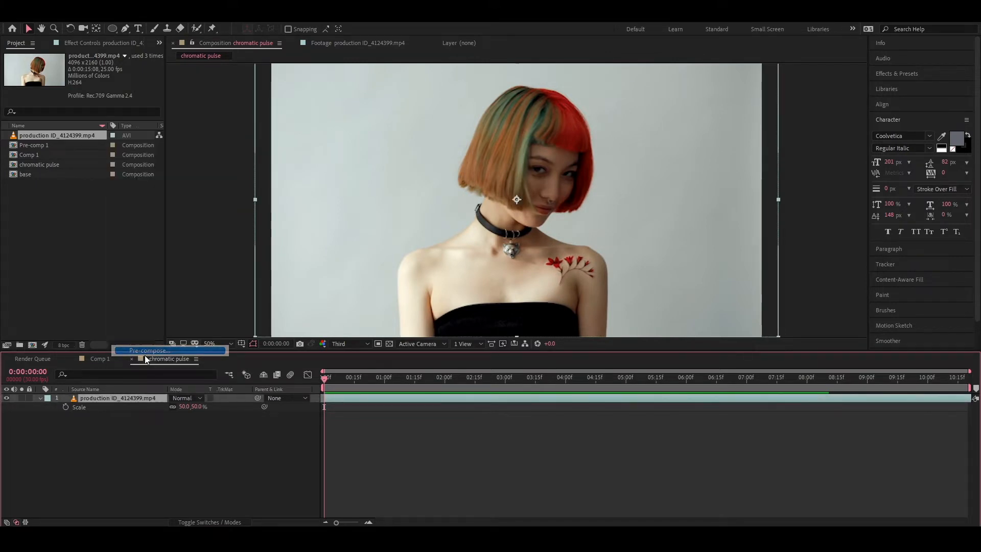
pyautogui.write('base')
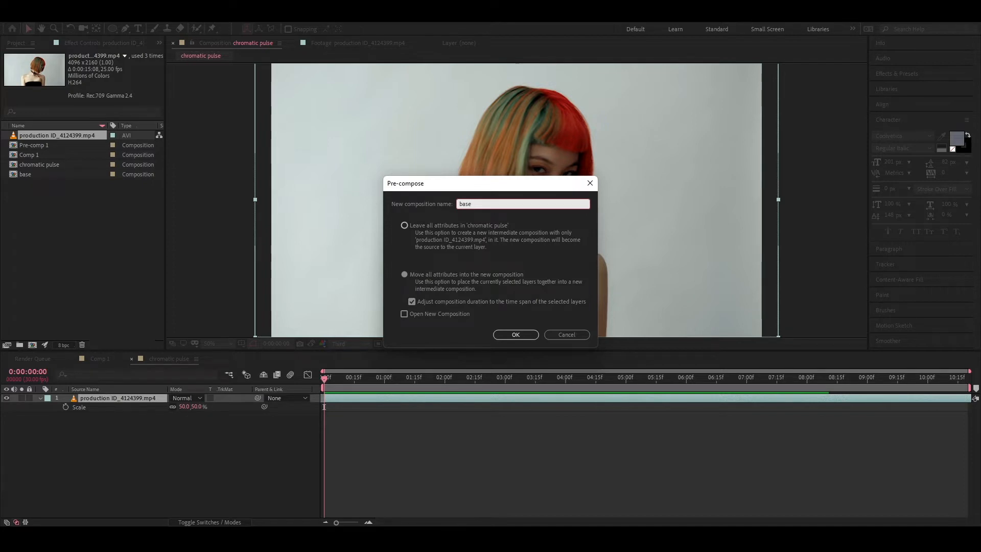
pyautogui.click(517, 338)
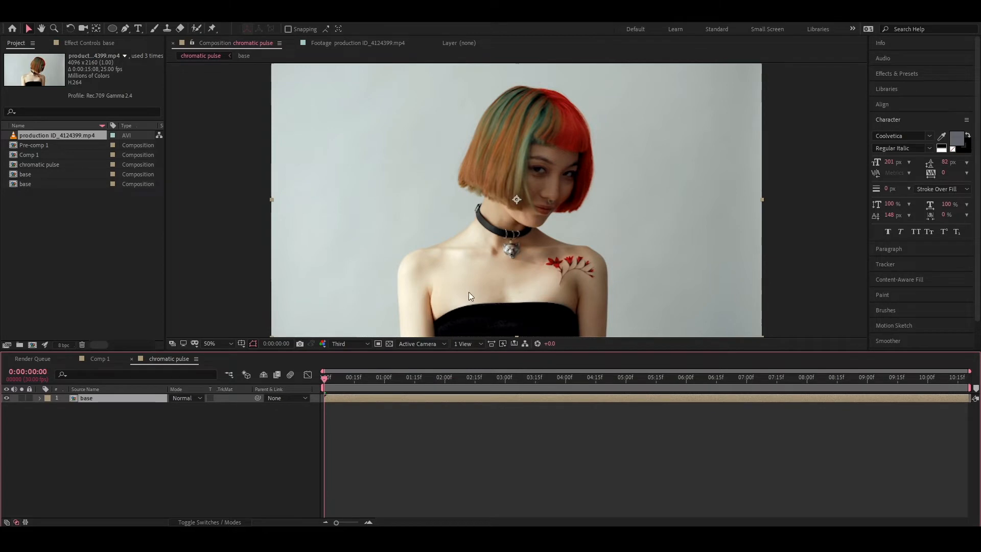
# Duplicate the base layer three times so that four copies are stacked in the timeline
pyautogui.click(102, 413)
pyautogui.click(128, 402)
pyautogui.click(113, 419)
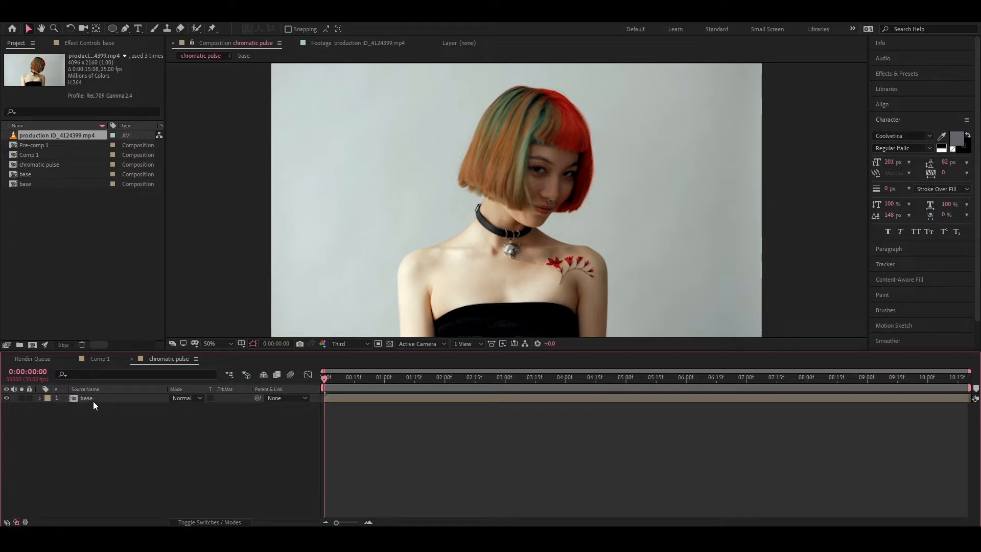
pyautogui.click(98, 401)
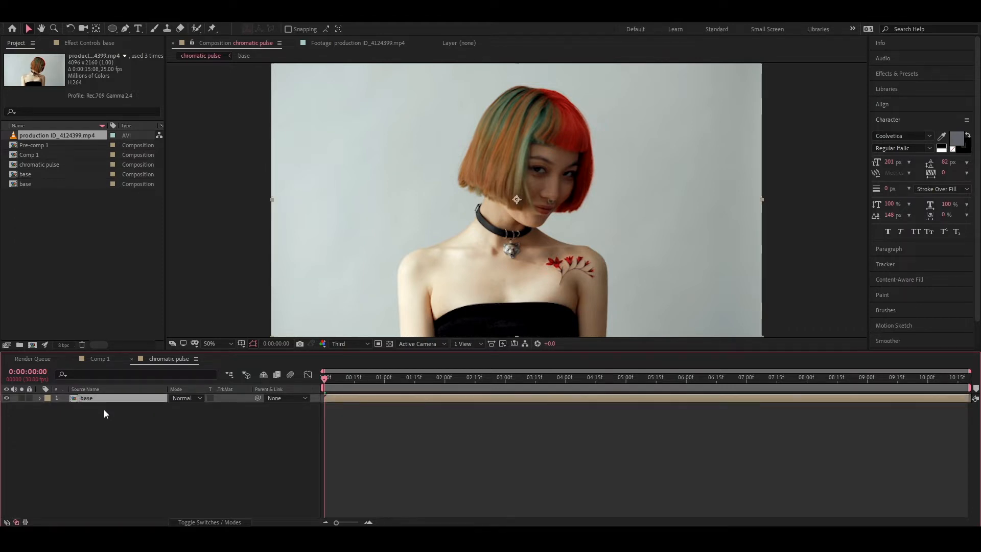
pyautogui.hotkey('ctrl', 'd')
pyautogui.hotkey('ctrl', 'd')
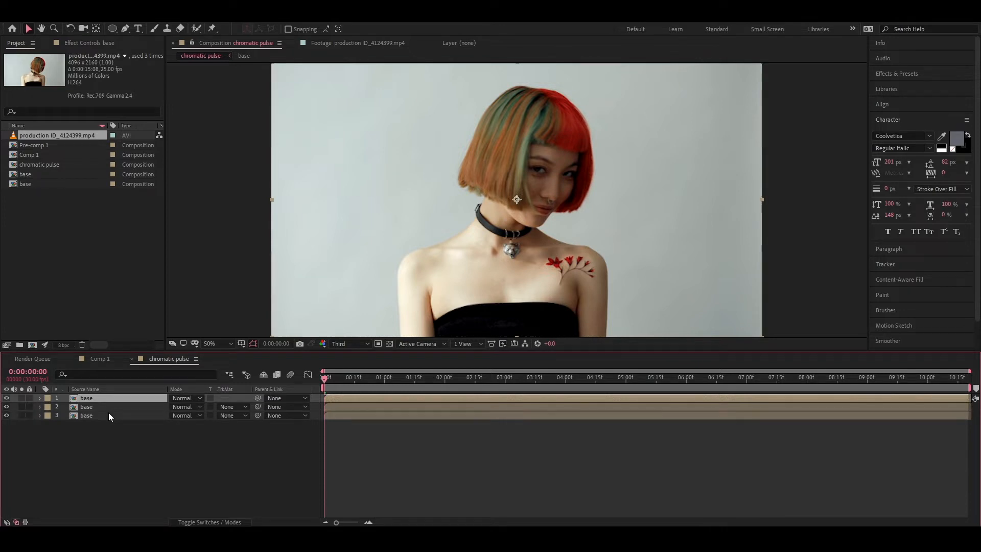
pyautogui.hotkey('ctrl', 'd')
pyautogui.click(151, 455)
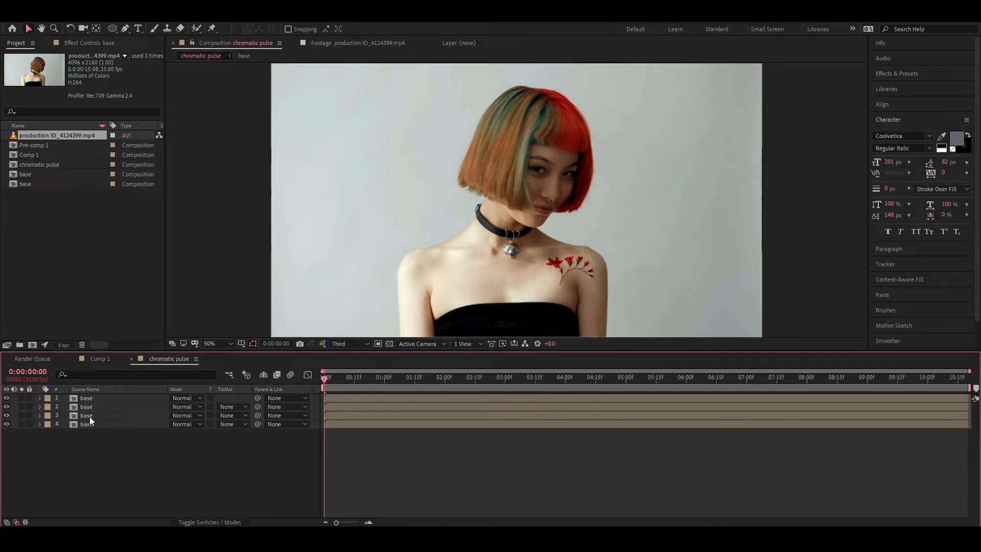
# Find the Tint effect and apply it to the lowest base layer
pyautogui.click(97, 416)
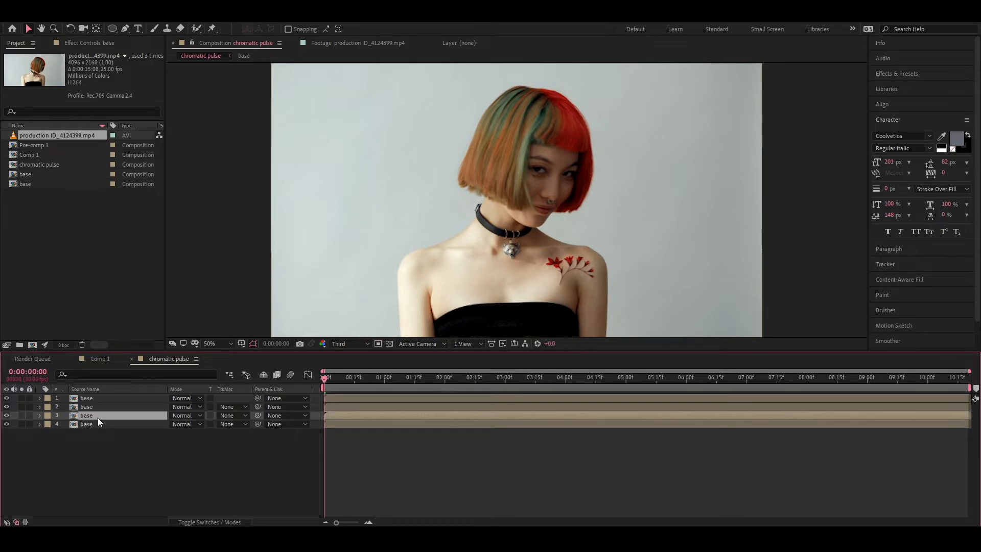
pyautogui.click(890, 74)
pyautogui.click(916, 85)
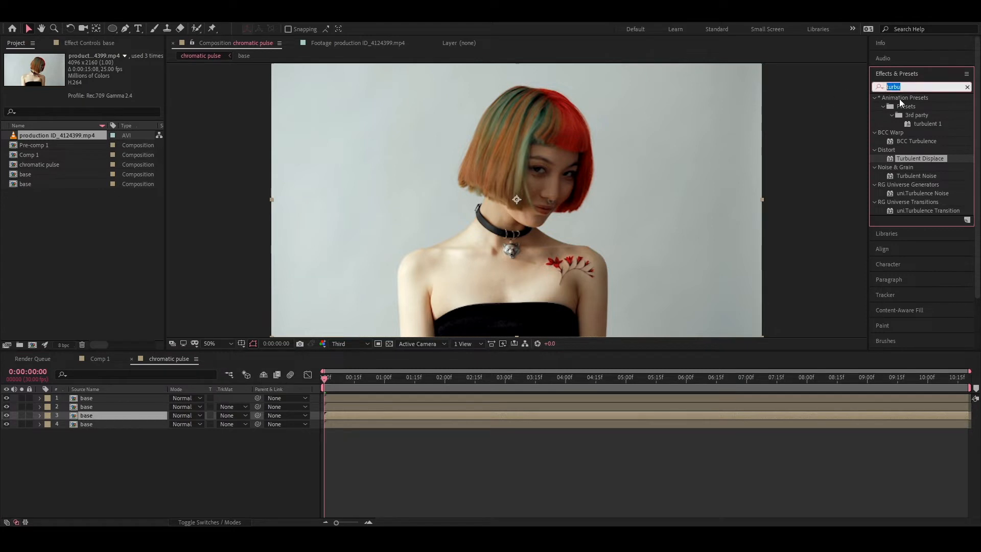
pyautogui.write('tint')
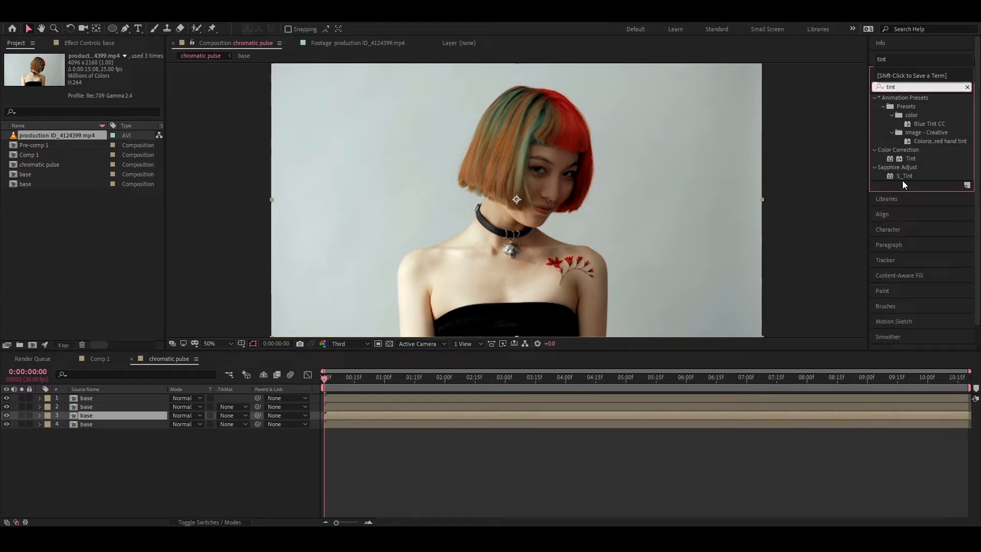
pyautogui.moveTo(909, 159); pyautogui.dragTo(128, 429)
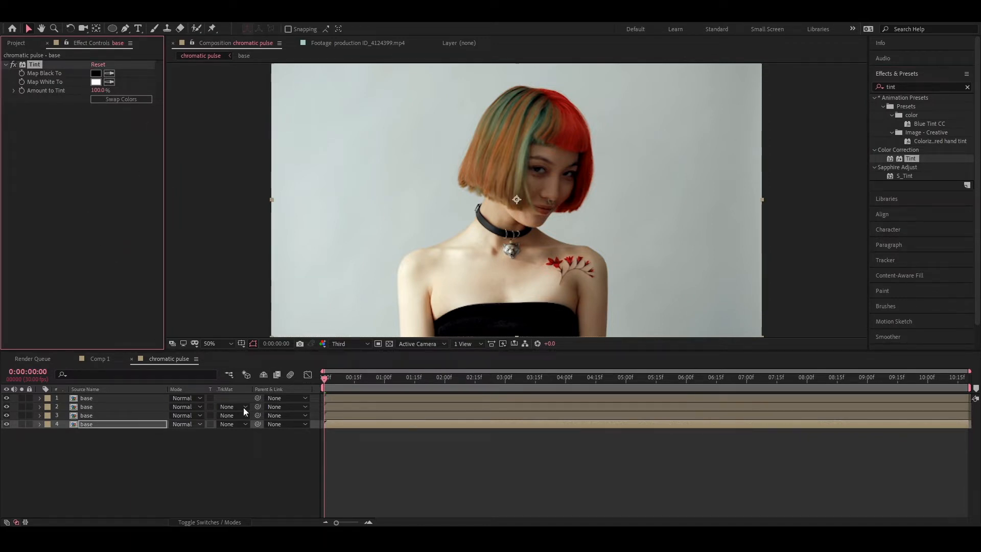
# Copy the Tint effect from the lowest base layer and paste it onto the other three base layers
pyautogui.click(106, 406)
pyautogui.click(109, 400)
pyautogui.click(106, 422)
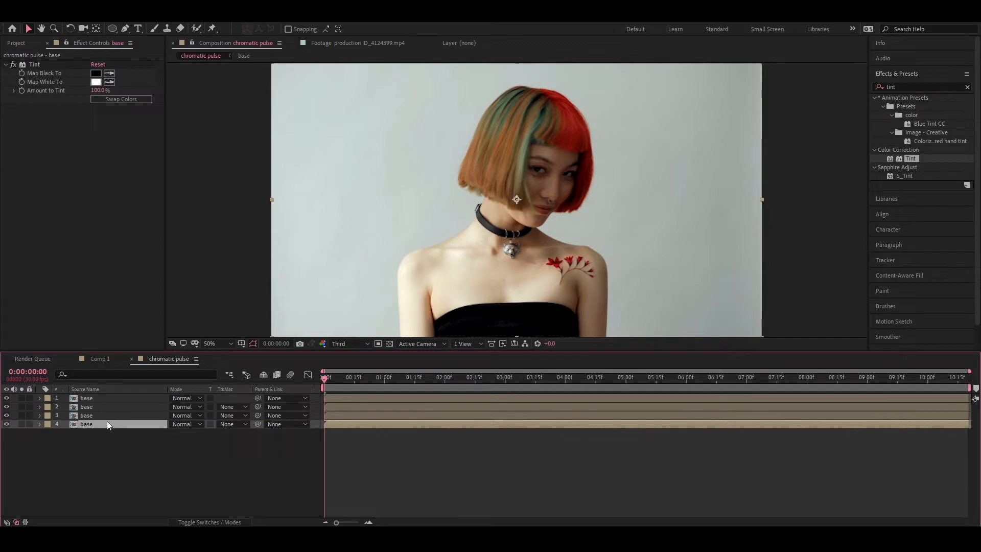
pyautogui.click(105, 416)
pyautogui.click(113, 423)
pyautogui.click(33, 65)
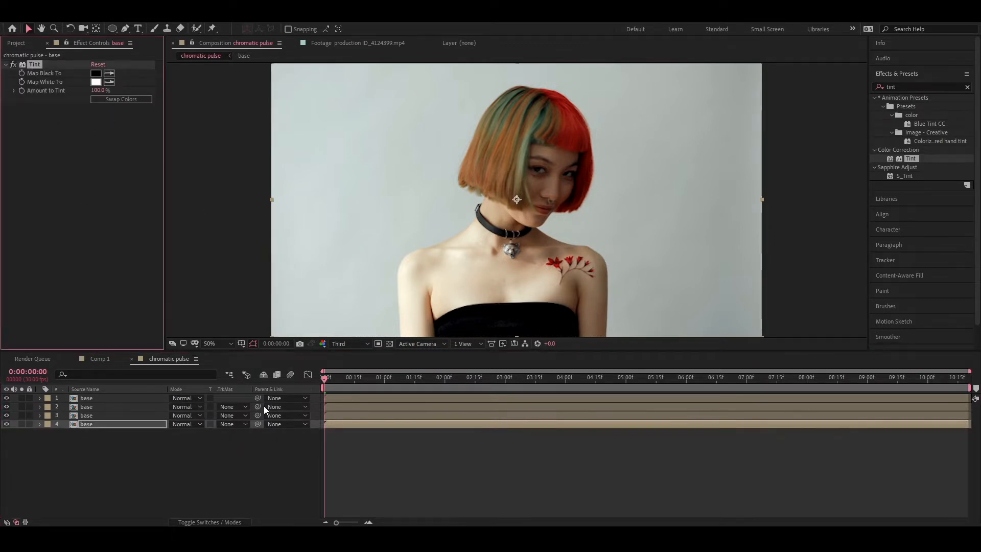
pyautogui.click(118, 416)
pyautogui.hotkey('ctrl', 'v')
pyautogui.click(118, 407)
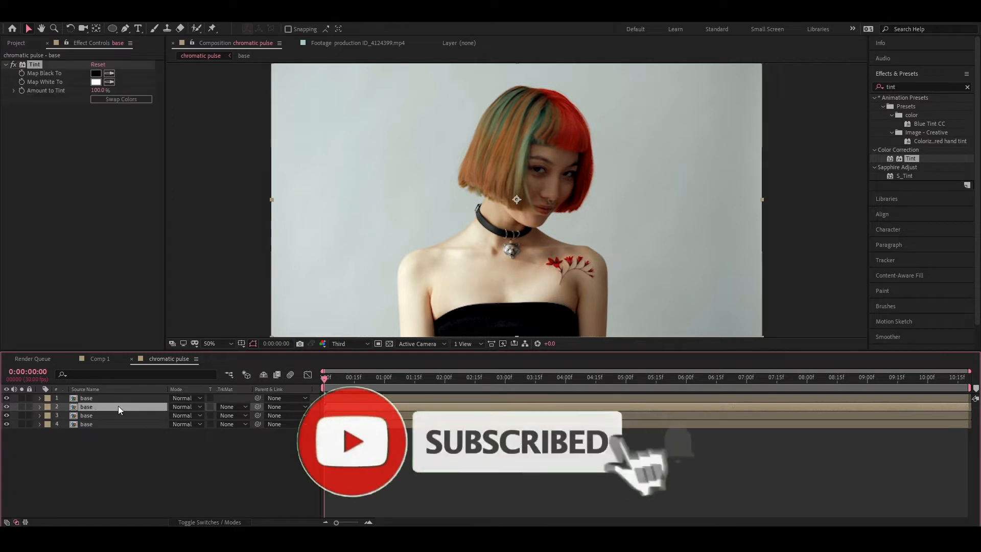
pyautogui.hotkey('ctrl', 'v')
pyautogui.click(119, 398)
pyautogui.hotkey('ctrl', 'v')
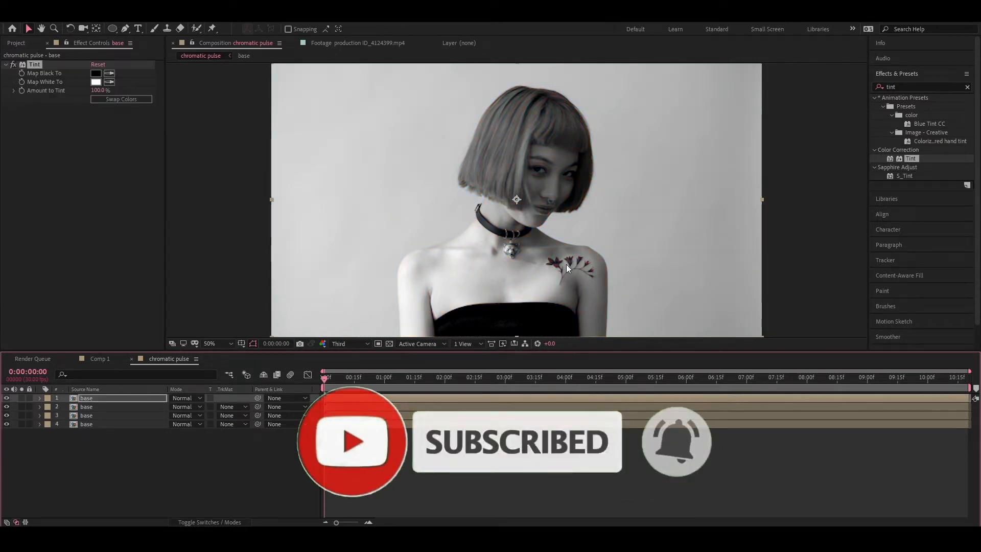
pyautogui.click(286, 444)
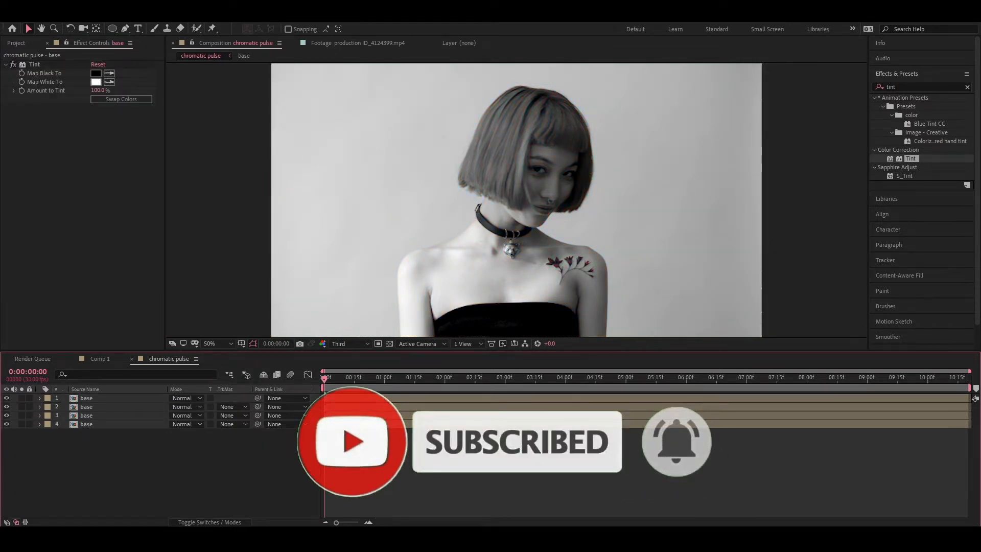
# Find the Shift Channels effect and apply it to the base layer directly above the lowest one
pyautogui.click(868, 89)
pyautogui.doubleClick(931, 89)
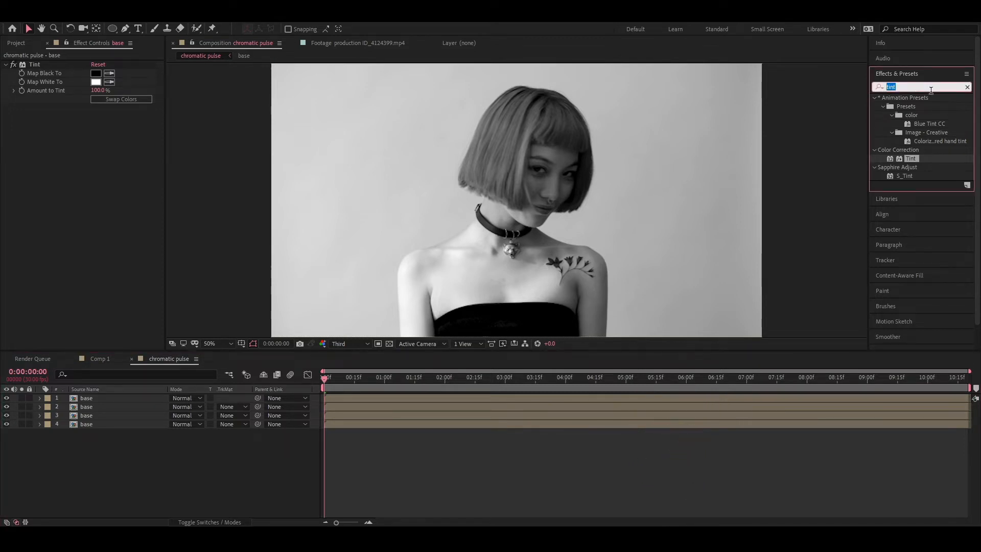
pyautogui.write('shift')
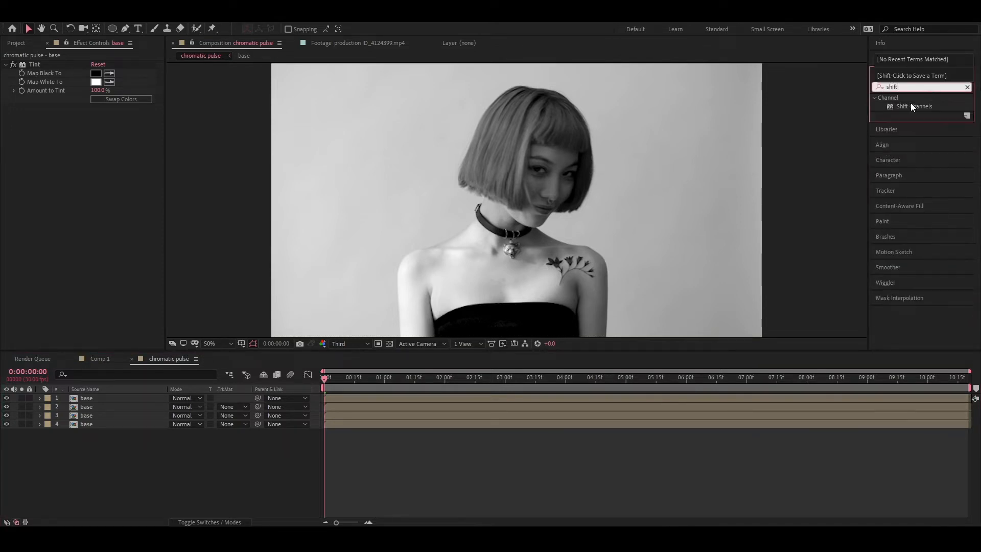
pyautogui.moveTo(908, 106); pyautogui.dragTo(157, 415)
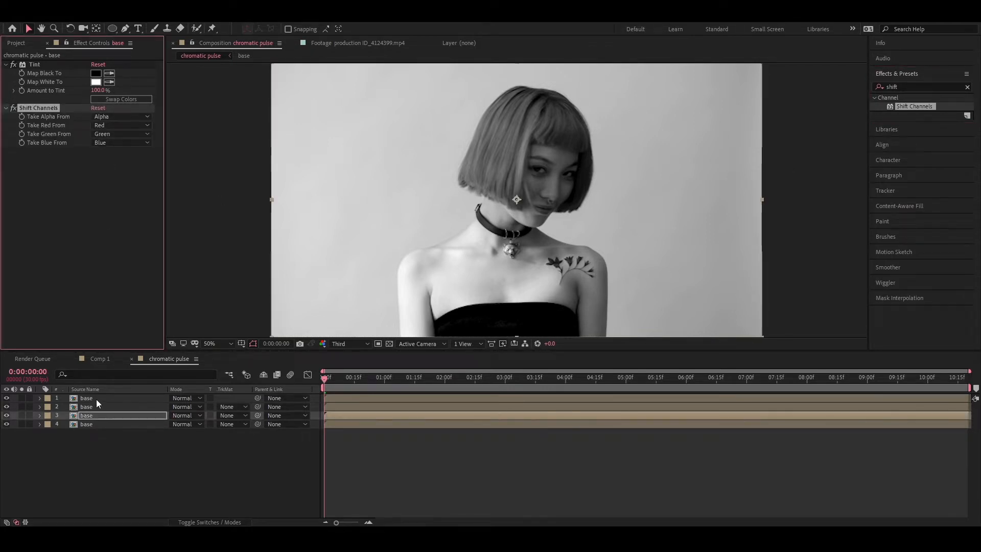
# Rename the three base layers above the lowest one as 1, 2 and 3, going upward through the stack
pyautogui.click(98, 413)
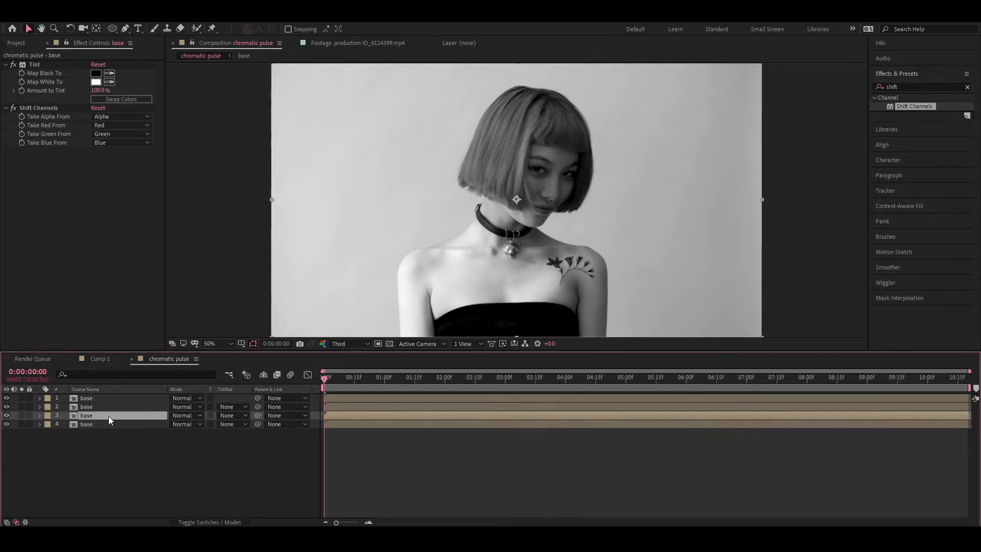
pyautogui.press('Return')
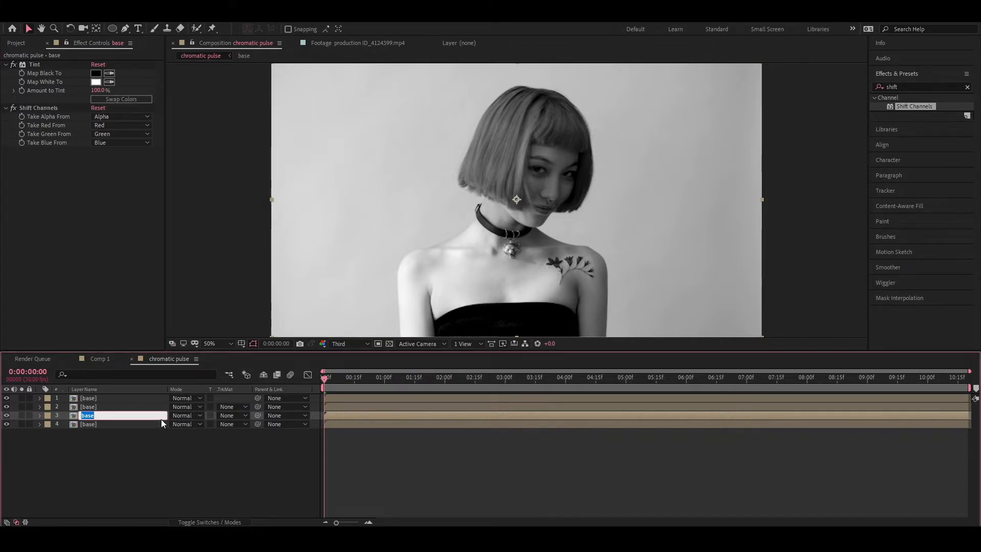
pyautogui.write('1')
pyautogui.click(129, 408)
pyautogui.press('Return')
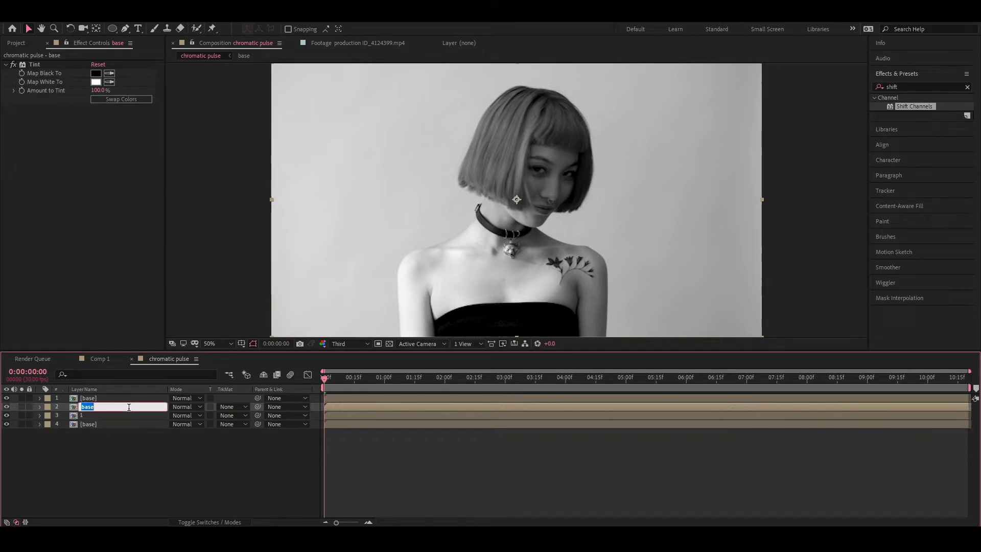
pyautogui.write('2')
pyautogui.click(115, 431)
pyautogui.click(114, 397)
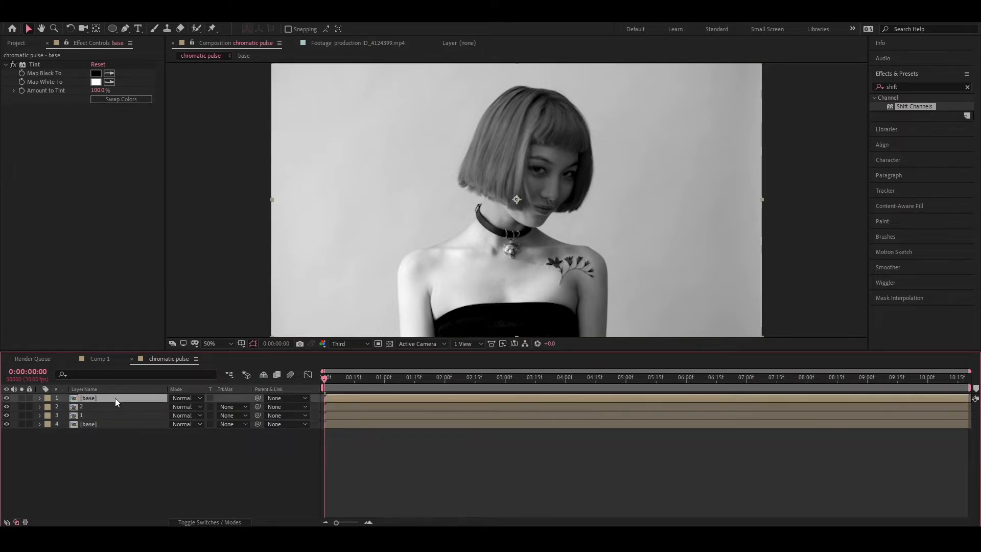
pyautogui.press('Return')
pyautogui.write('3')
pyautogui.click(123, 450)
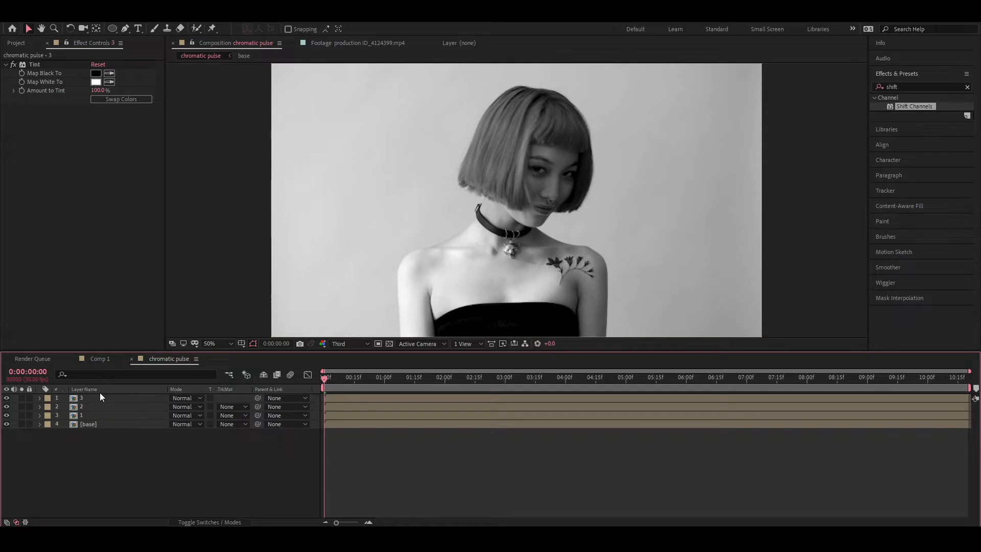
# Copy the Shift Channels effect from layer 1 and paste it onto layers 2 and 3
pyautogui.click(90, 416)
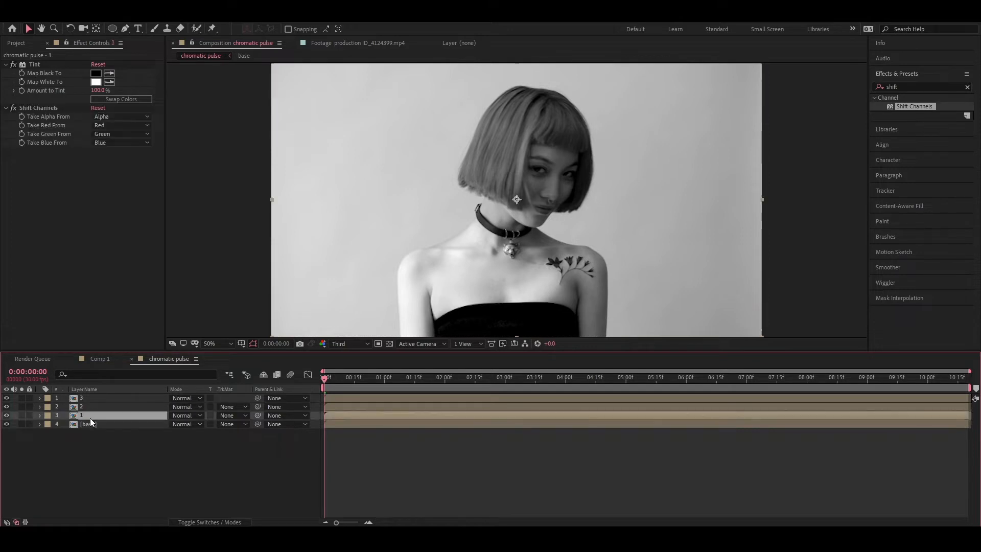
pyautogui.click(38, 107)
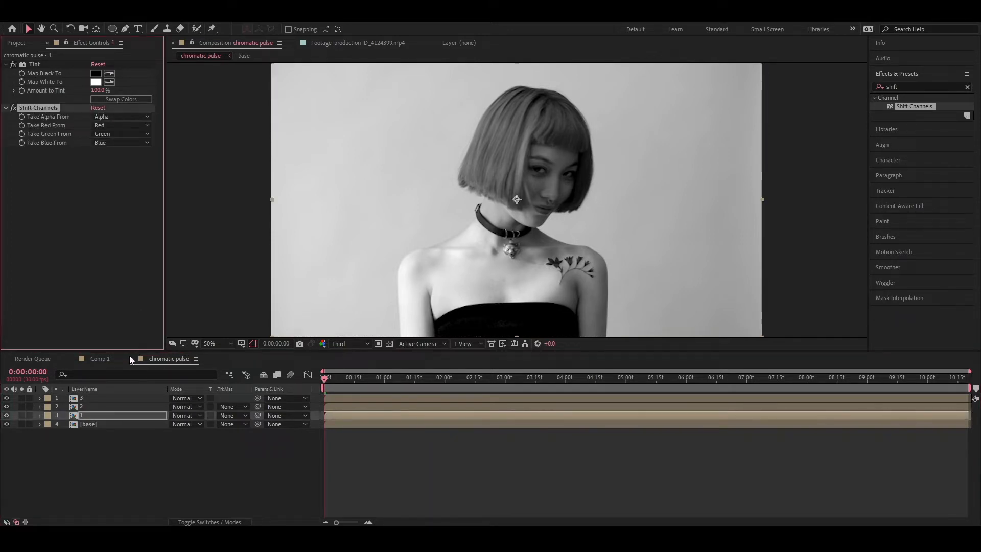
pyautogui.click(98, 408)
pyautogui.hotkey('ctrl', 'v')
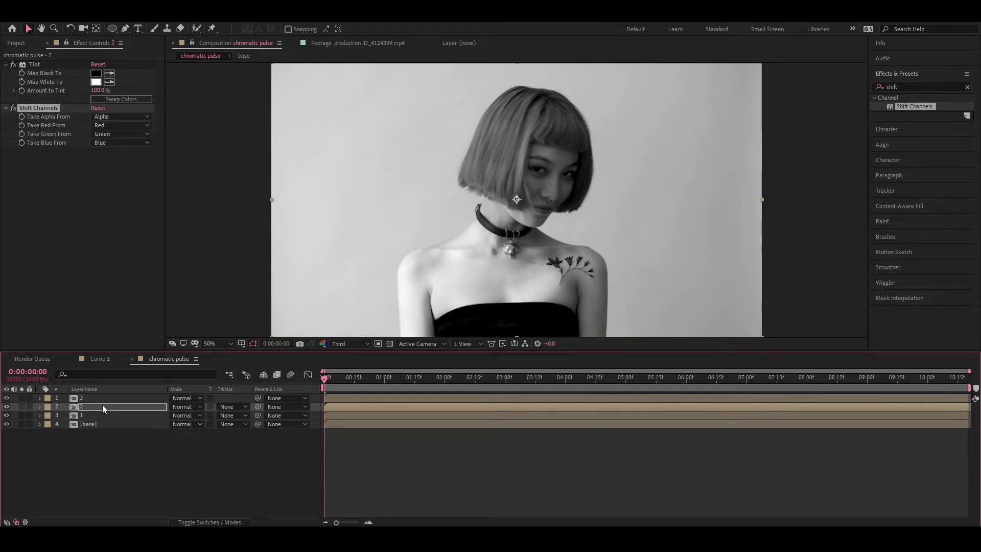
pyautogui.click(110, 398)
pyautogui.hotkey('ctrl', 'v')
pyautogui.click(144, 452)
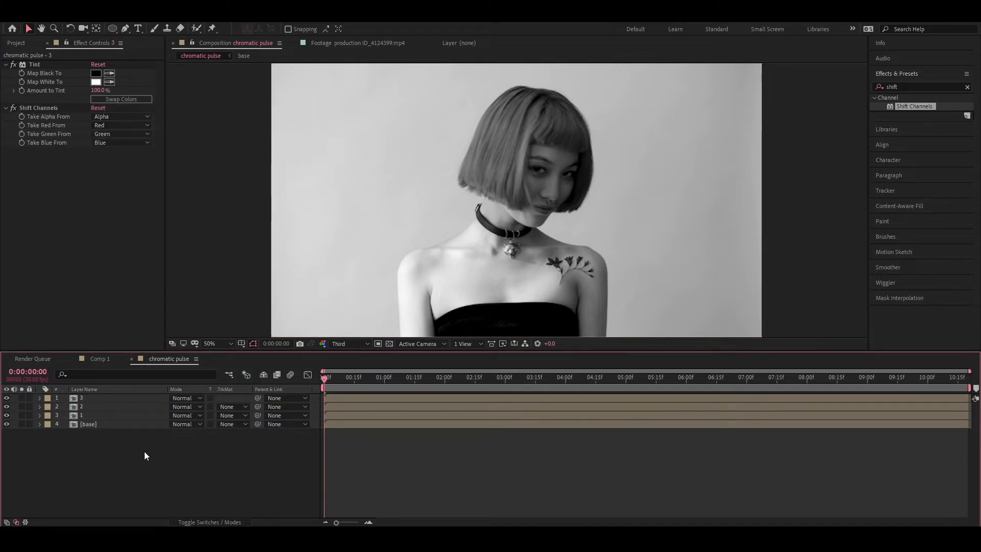
# In layer 3's Shift Channels effect, set Take Red From and Take Green From to Full Off
pyautogui.click(103, 398)
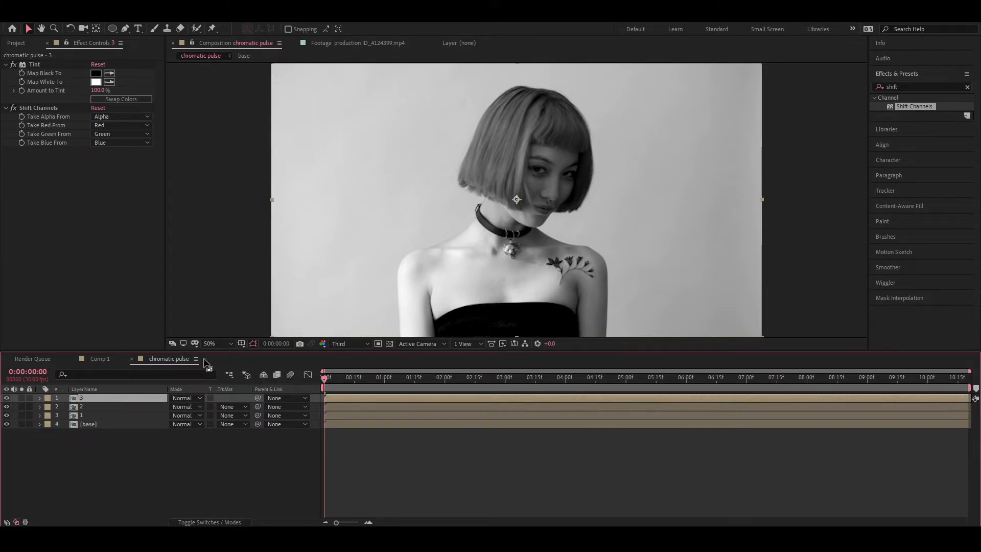
pyautogui.click(123, 125)
pyautogui.click(128, 238)
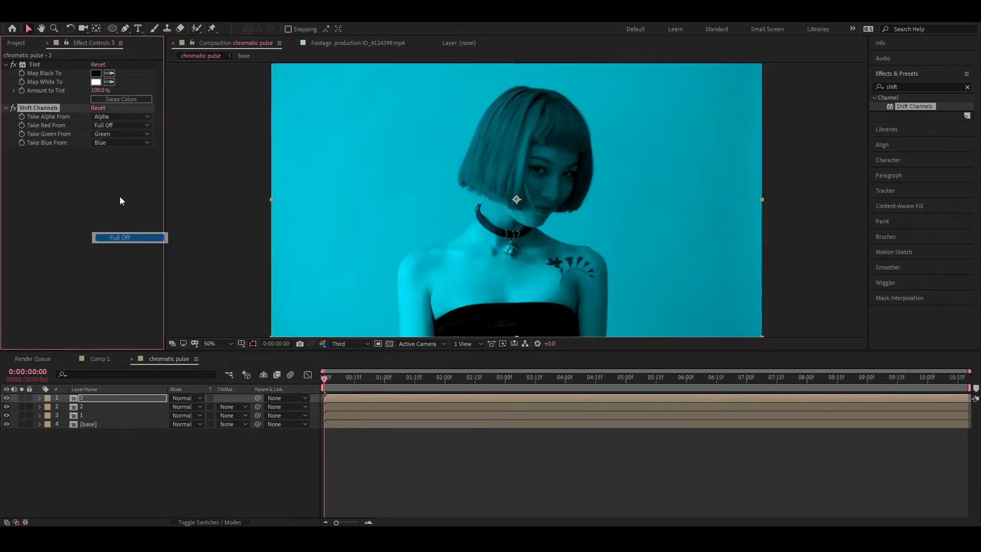
pyautogui.click(113, 134)
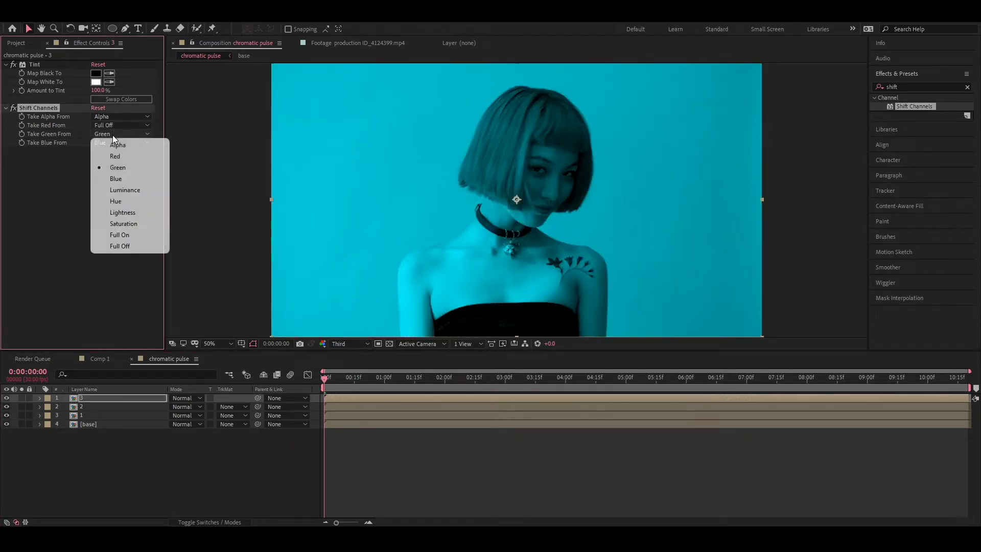
pyautogui.click(122, 246)
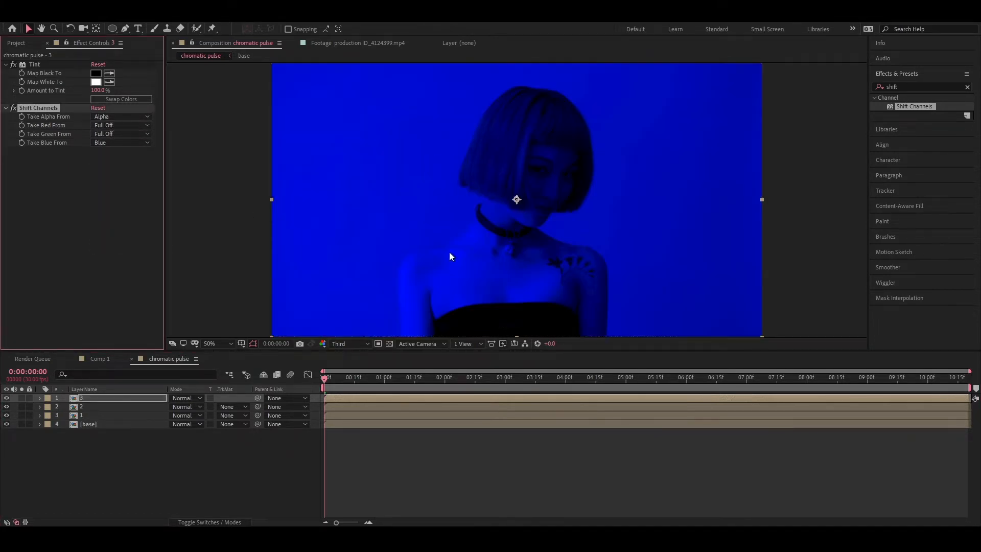
# In layer 2's Shift Channels effect, set Take Blue From and Take Red From to Full Off
pyautogui.click(106, 406)
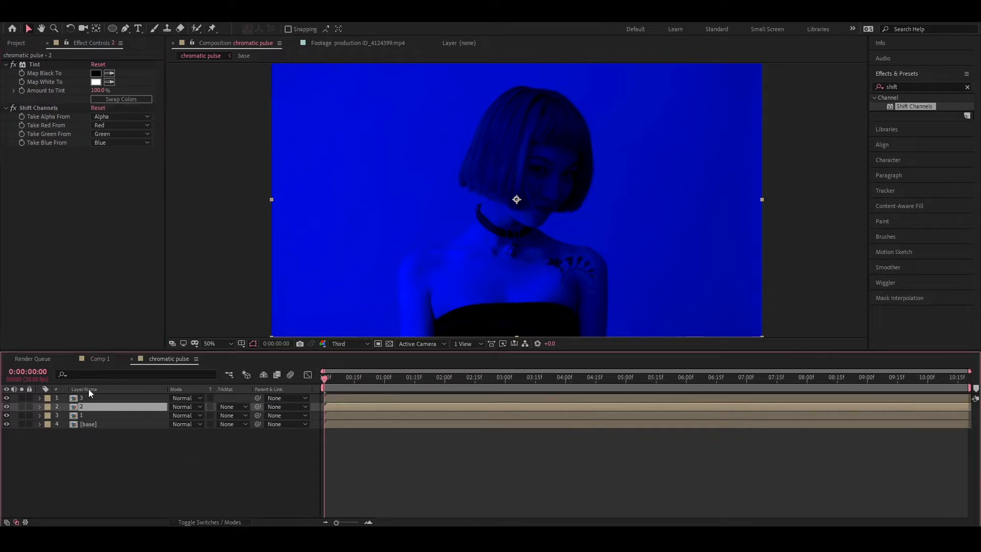
pyautogui.click(119, 142)
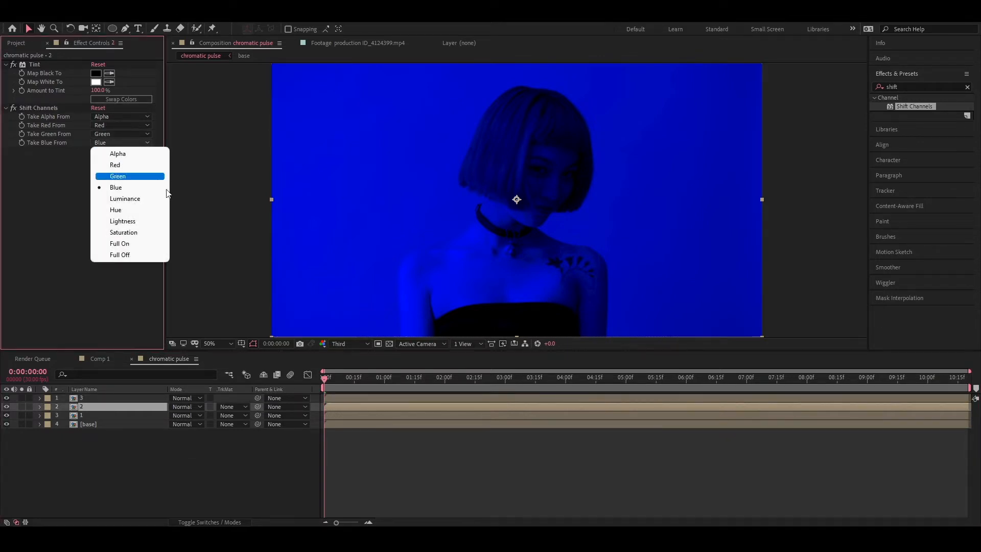
pyautogui.click(146, 256)
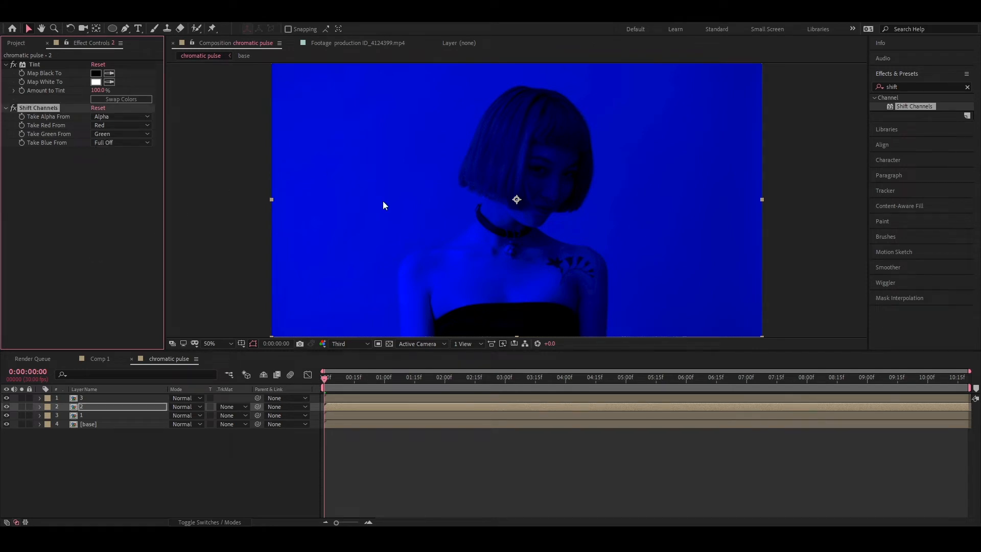
pyautogui.click(136, 125)
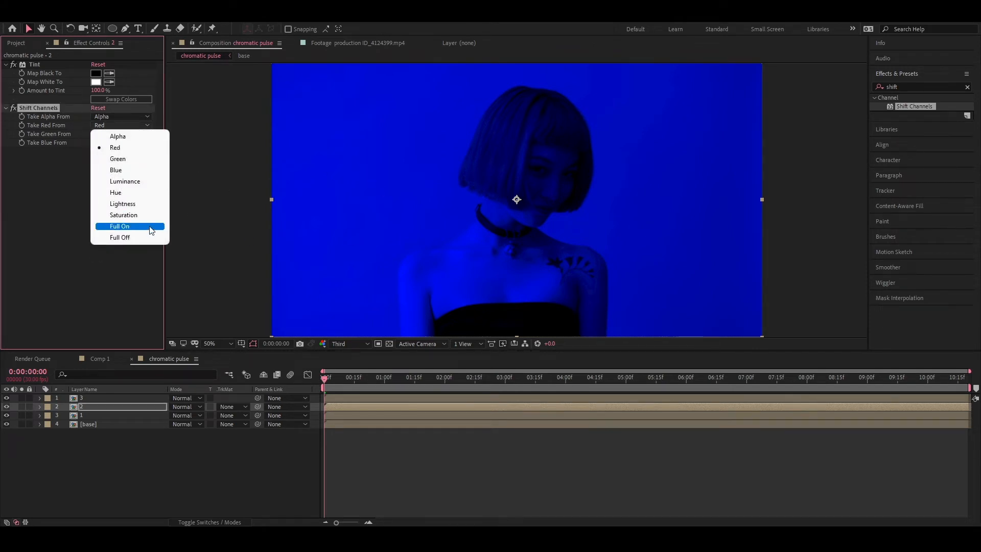
pyautogui.click(143, 240)
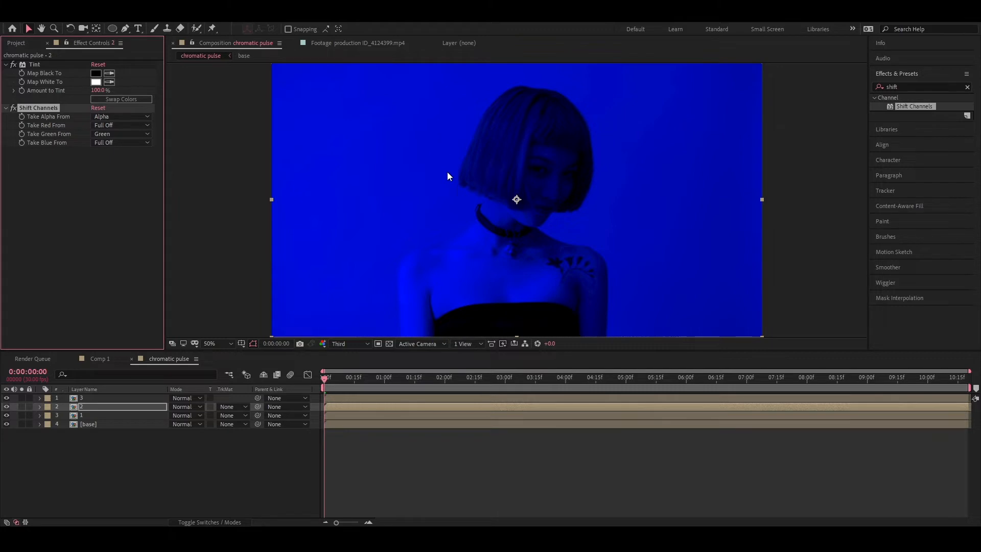
# In layer 1's Shift Channels effect, set Take Blue From and Take Green From to Full Off
pyautogui.click(118, 416)
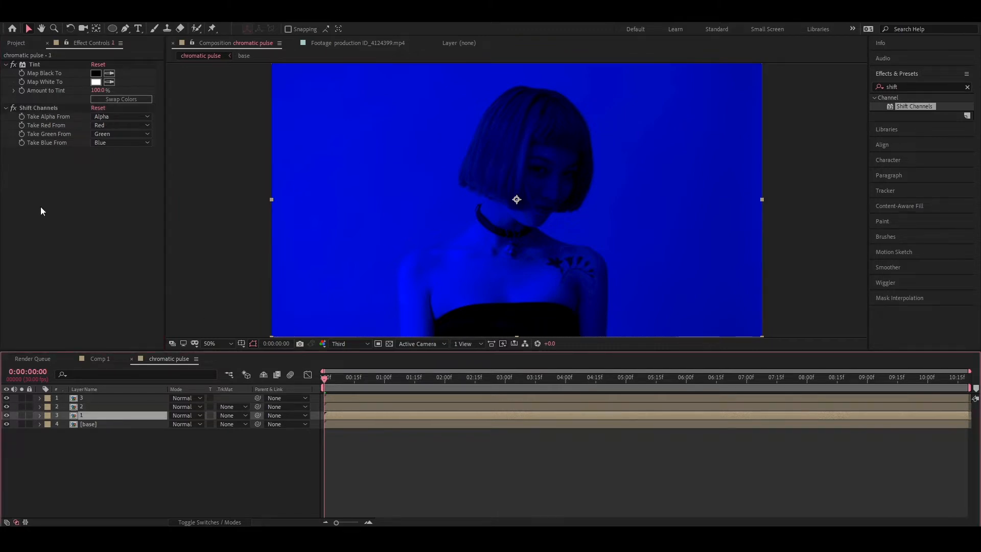
pyautogui.click(115, 144)
pyautogui.click(127, 255)
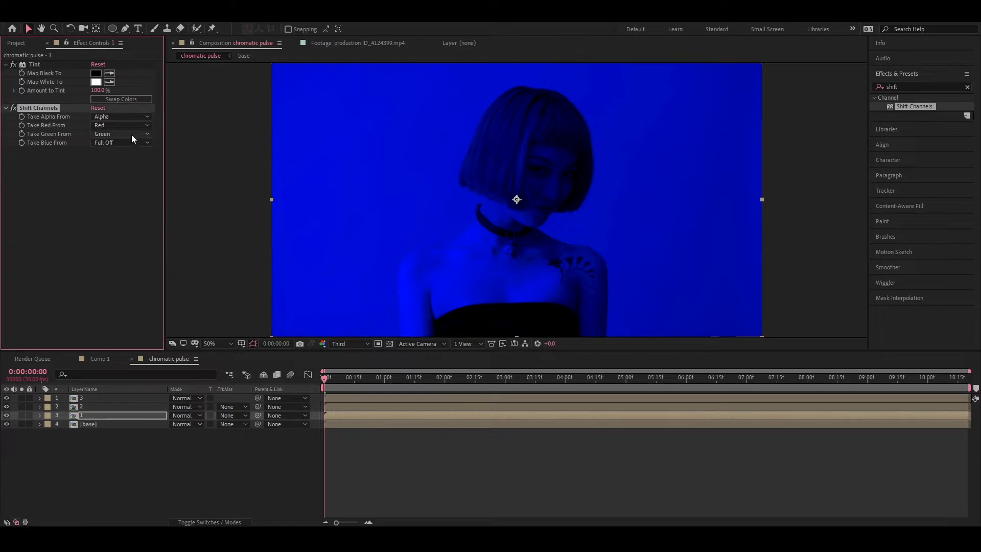
pyautogui.click(131, 134)
pyautogui.click(132, 246)
# Set the blending mode of layers 3, 2 and 1 to Screen
pyautogui.click(112, 399)
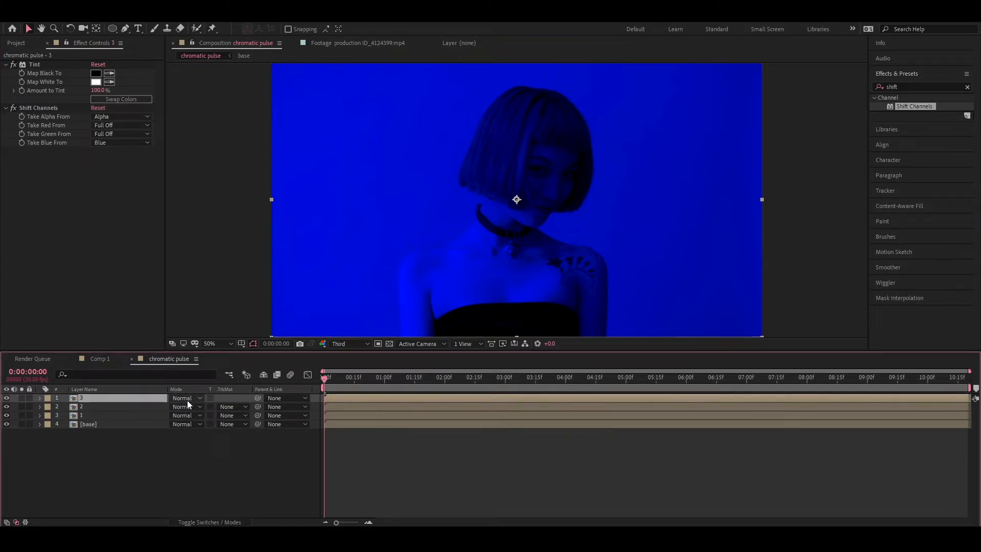
pyautogui.click(202, 522)
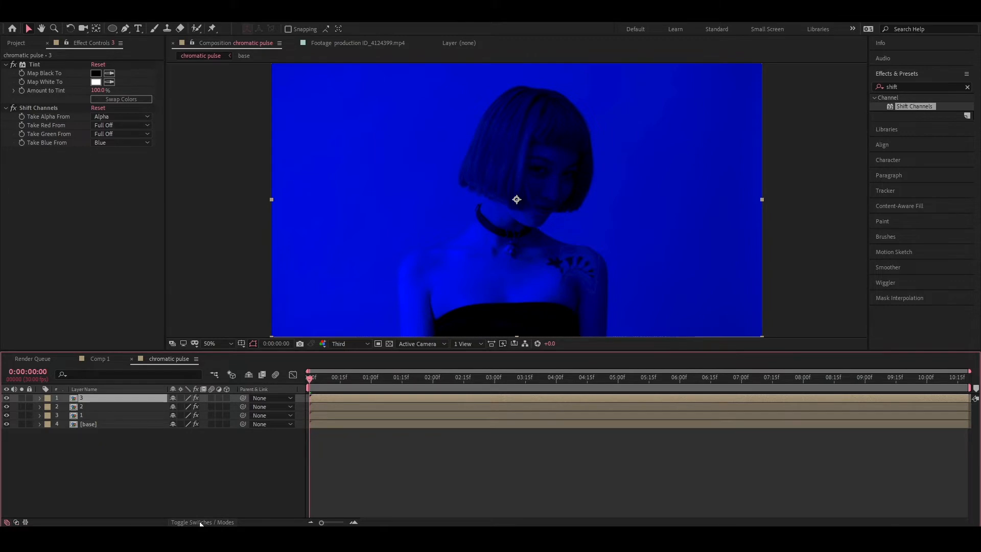
pyautogui.click(199, 523)
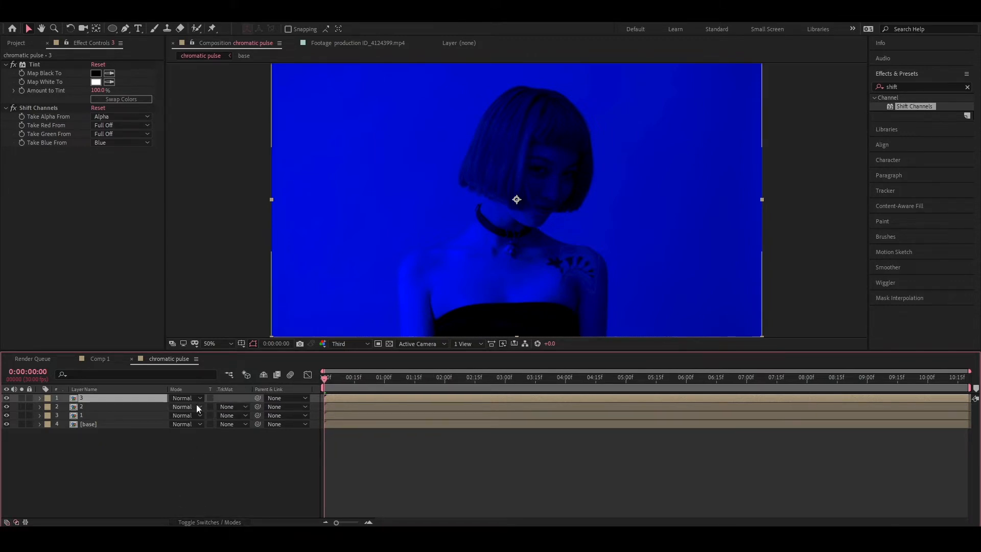
pyautogui.click(192, 399)
pyautogui.click(220, 204)
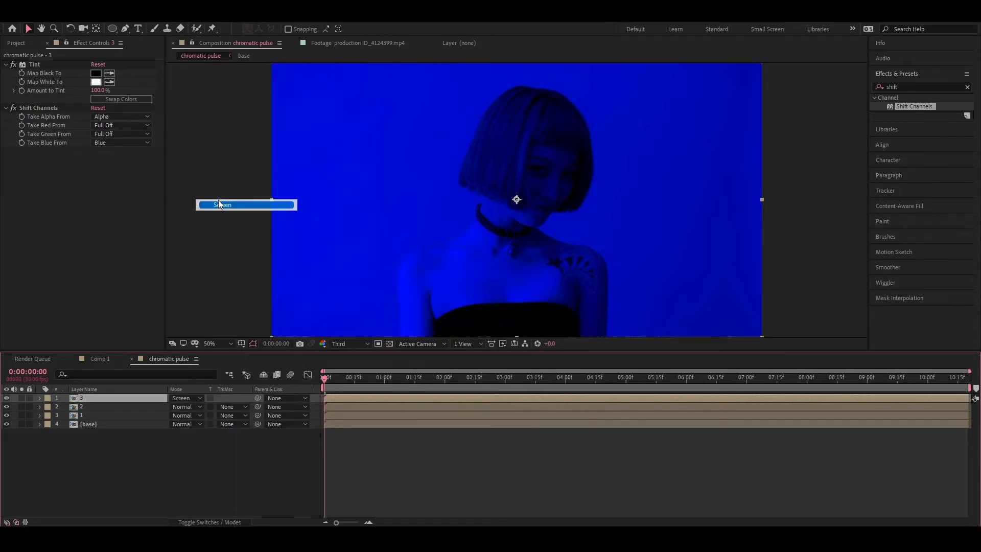
pyautogui.click(194, 400)
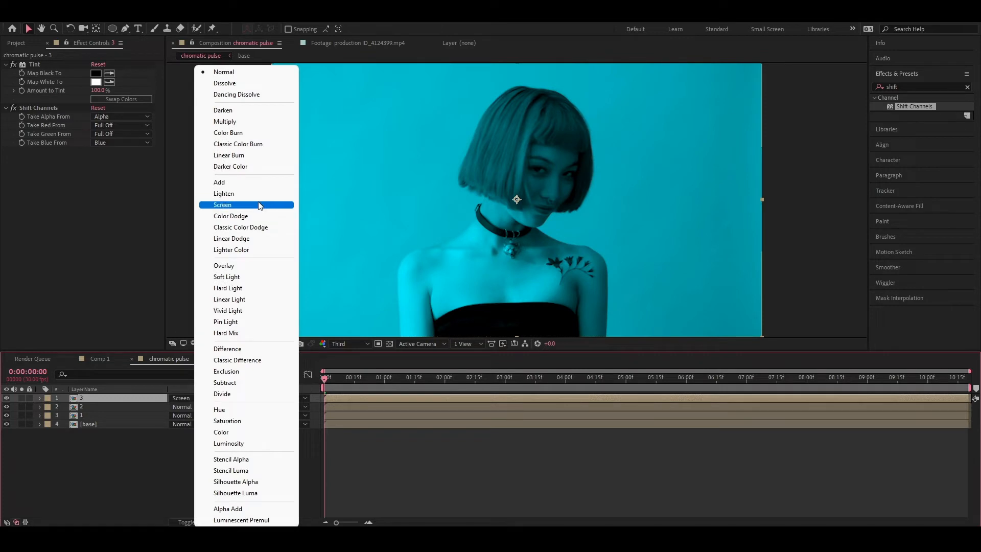
pyautogui.click(265, 205)
pyautogui.click(195, 415)
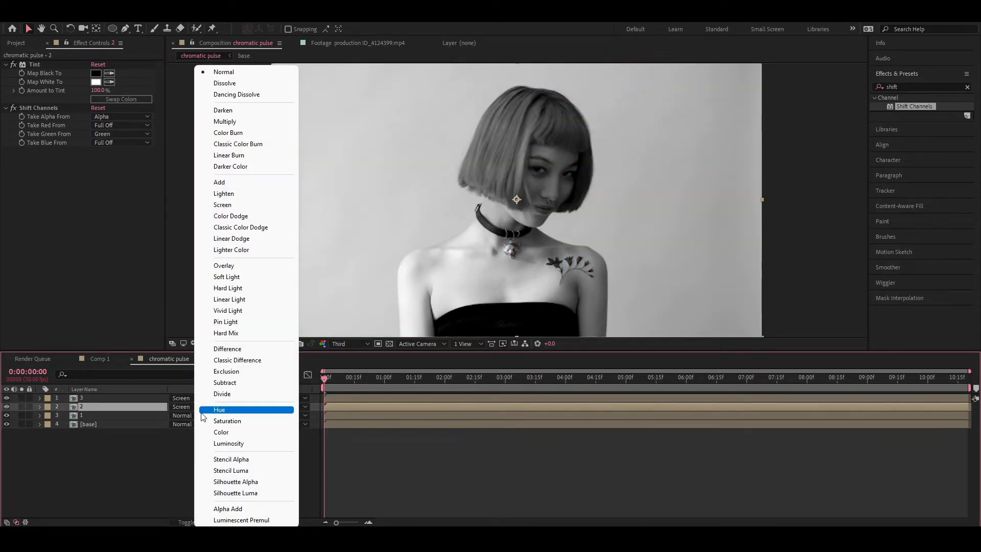
pyautogui.click(268, 204)
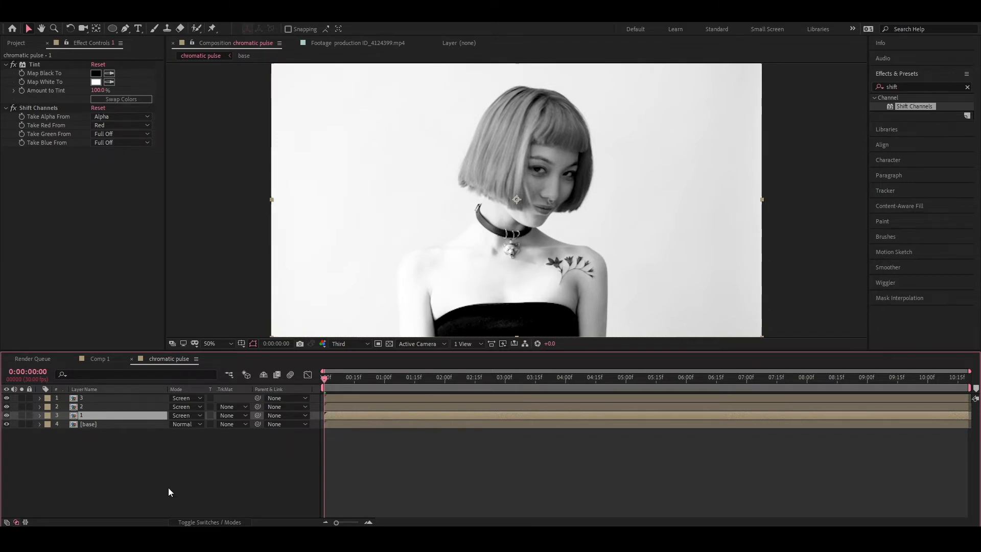
# Add a starting Position keyframe at 0:00:00:00 to each of layers 3, 2 and 1
pyautogui.click(88, 397)
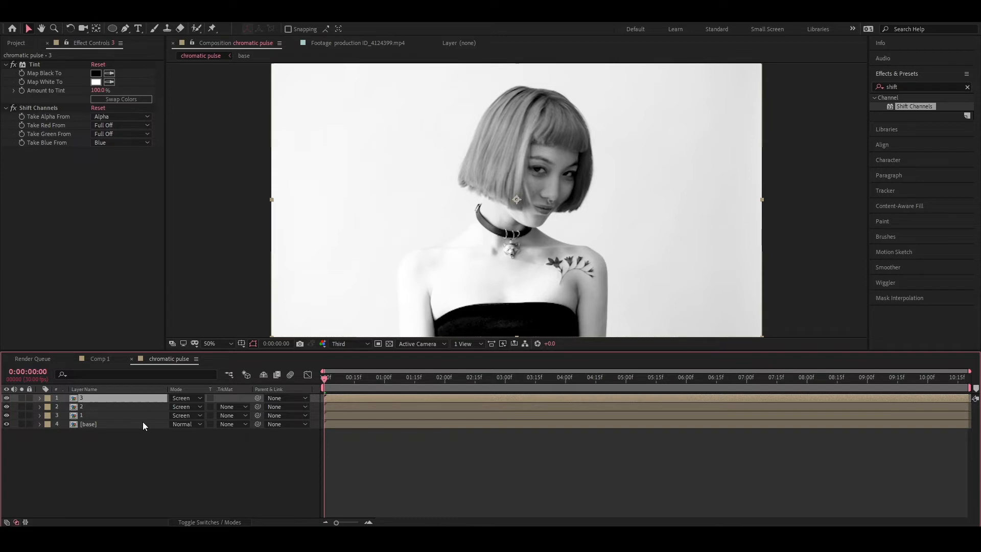
pyautogui.press('p')
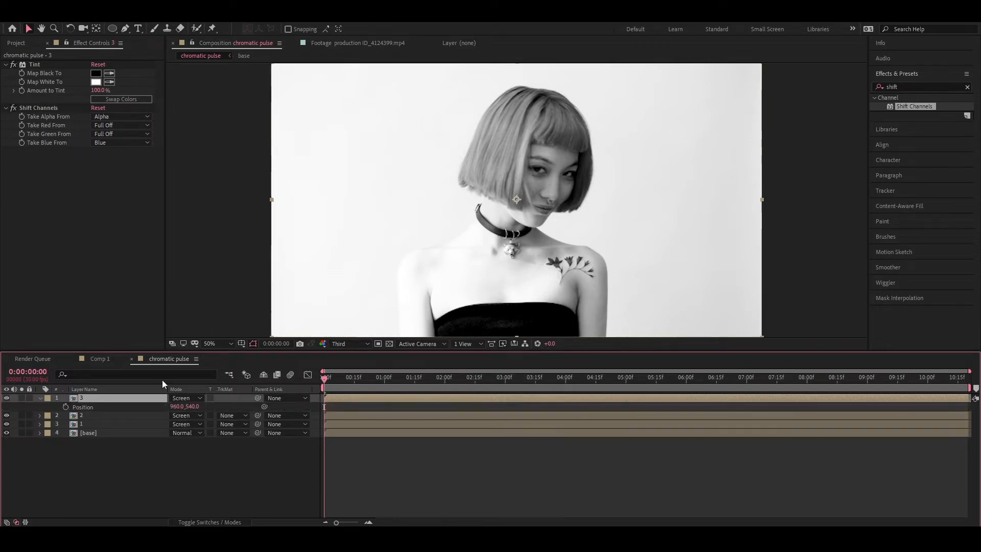
pyautogui.click(66, 406)
pyautogui.click(96, 416)
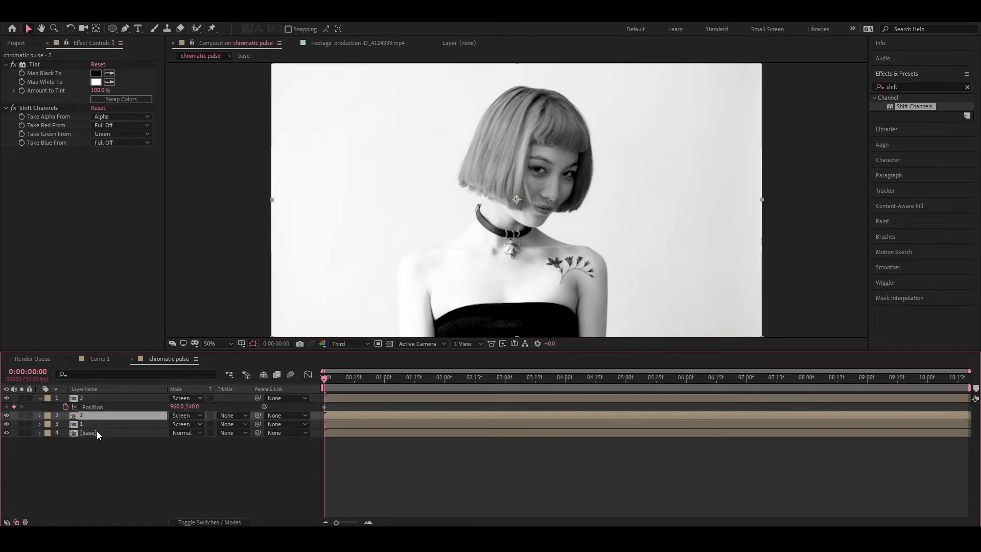
pyautogui.press('p')
pyautogui.click(66, 424)
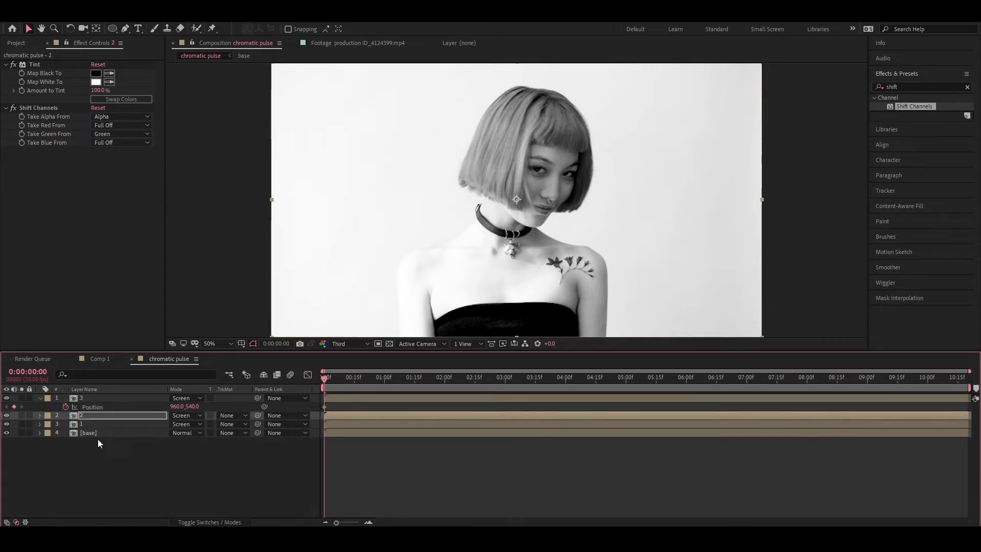
pyautogui.click(95, 433)
pyautogui.press('p')
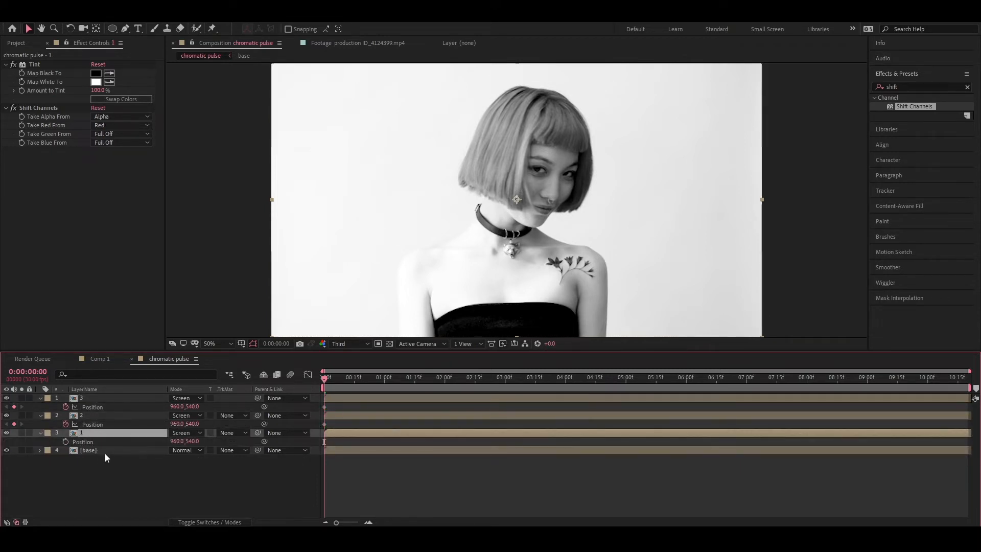
pyautogui.click(66, 441)
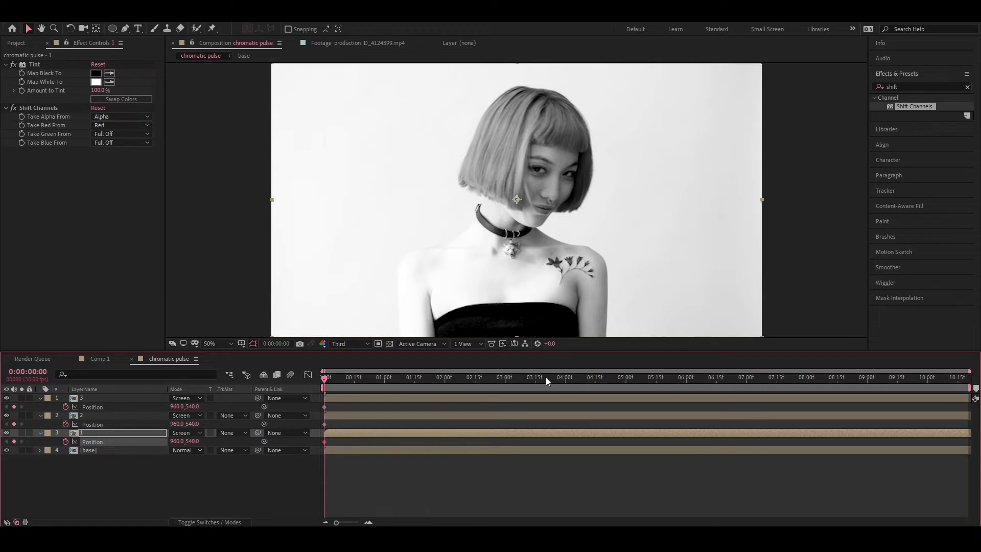
# At 0:00:05:00, keyframe the horizontal positions of layers 3, 2 and 1 at 985, 946 and 984
pyautogui.moveTo(546, 377); pyautogui.dragTo(626, 382)
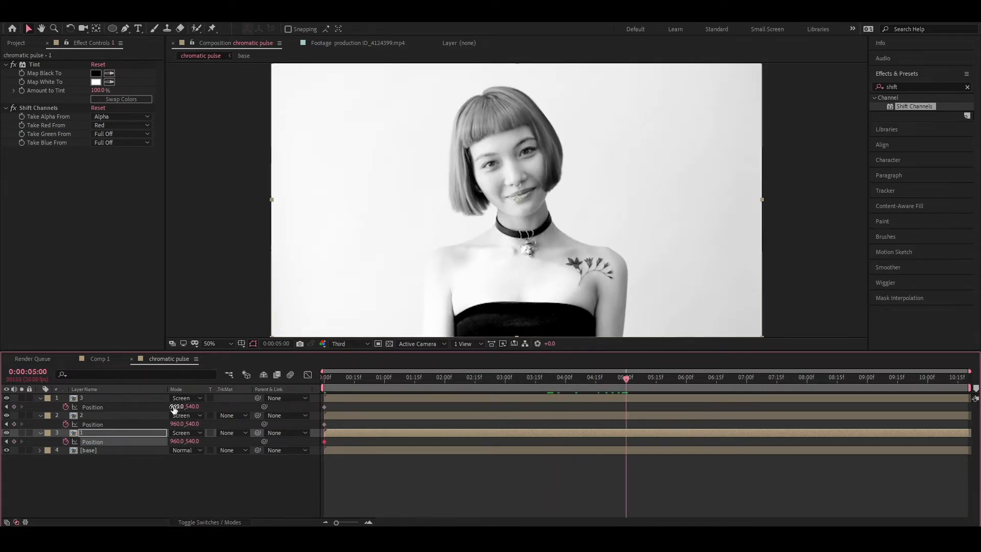
pyautogui.moveTo(174, 408); pyautogui.dragTo(188, 445)
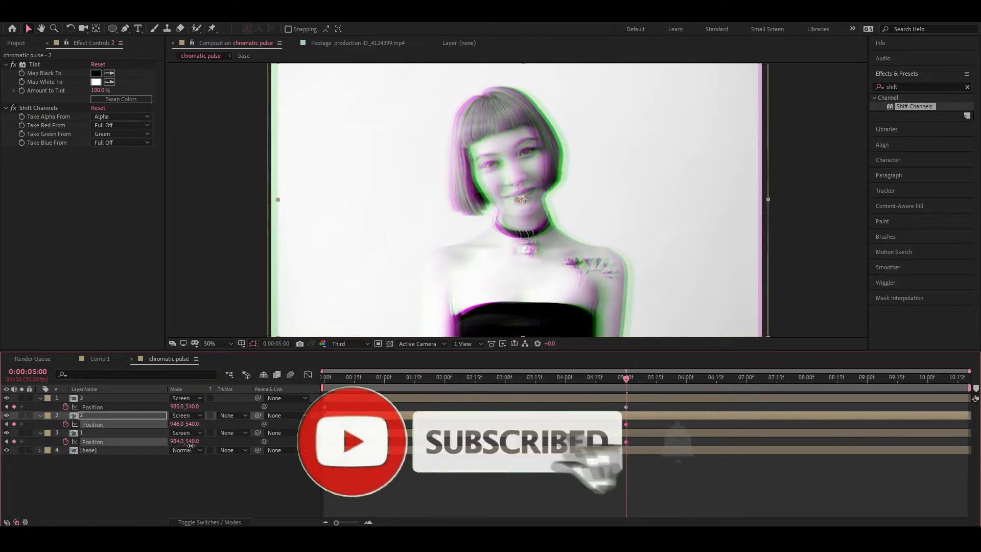
# At 0:00:10:19, keyframe the horizontal positions of layers 3, 2 and 1 at 1001, 933 and 968
pyautogui.click(670, 377)
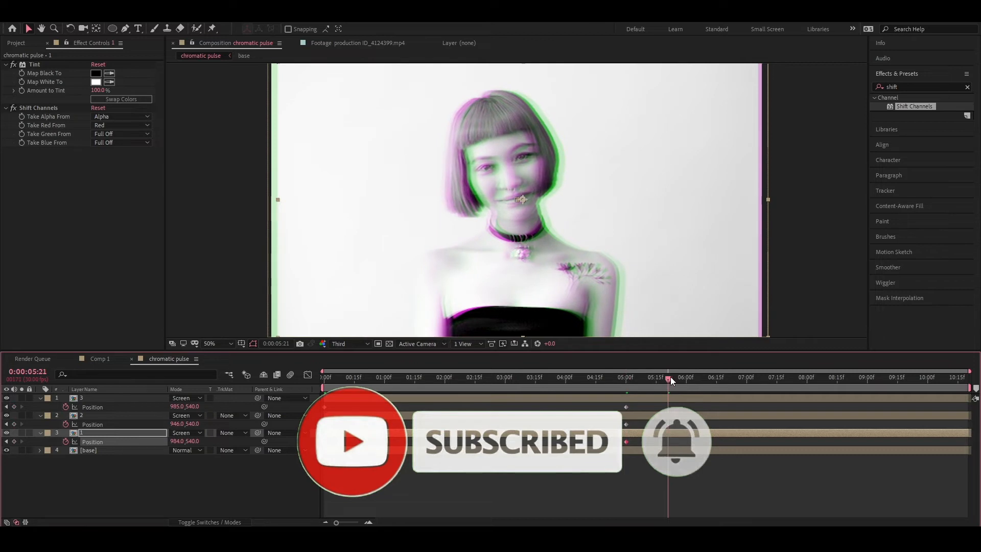
pyautogui.moveTo(670, 376); pyautogui.dragTo(966, 376)
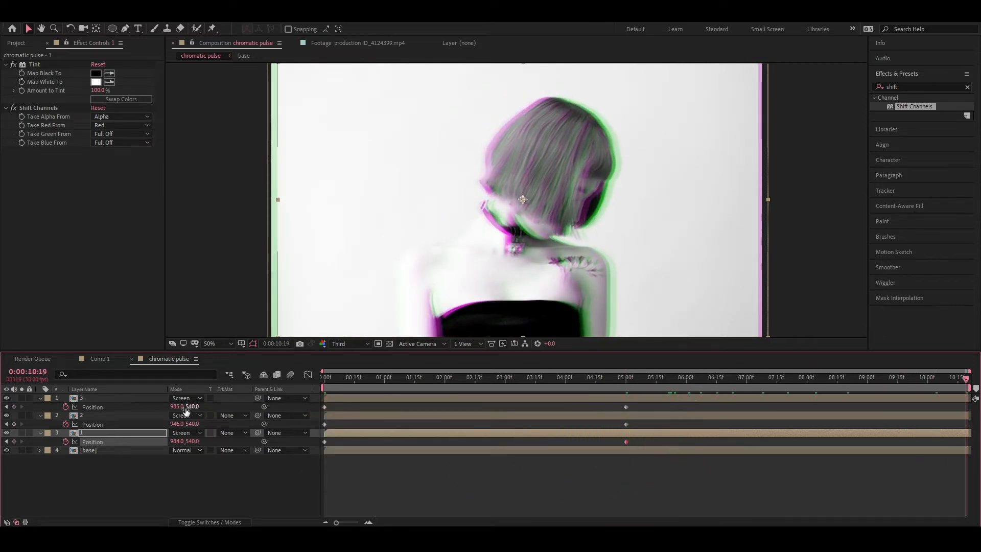
pyautogui.moveTo(186, 410); pyautogui.dragTo(170, 442)
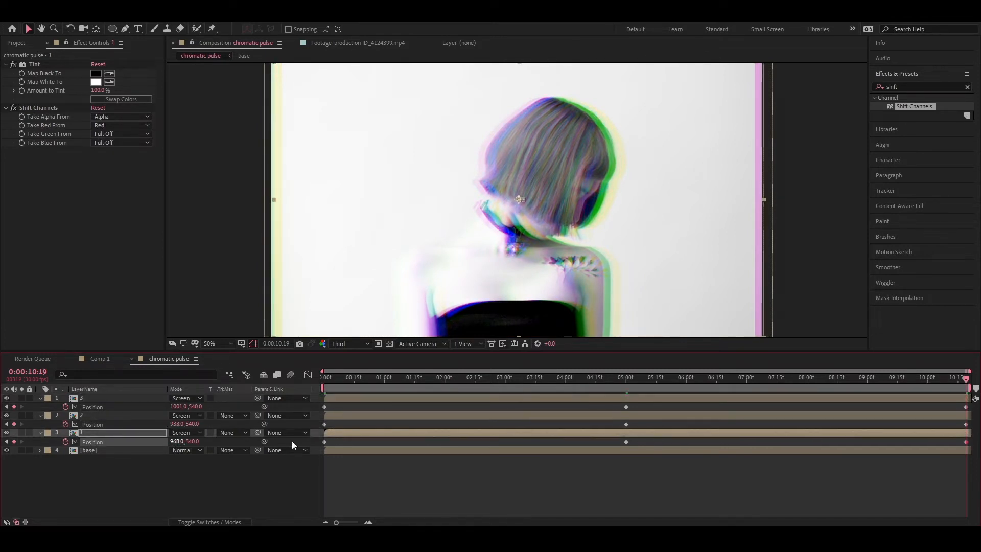
# Readjust the horizontal Position keyframes of layers 3, 2 and 1 at 0:00:05:00
pyautogui.moveTo(616, 382)
pyautogui.mouseDown()
pyautogui.moveTo(412, 390)
pyautogui.moveTo(630, 390)
pyautogui.moveTo(609, 398)
pyautogui.mouseUp()
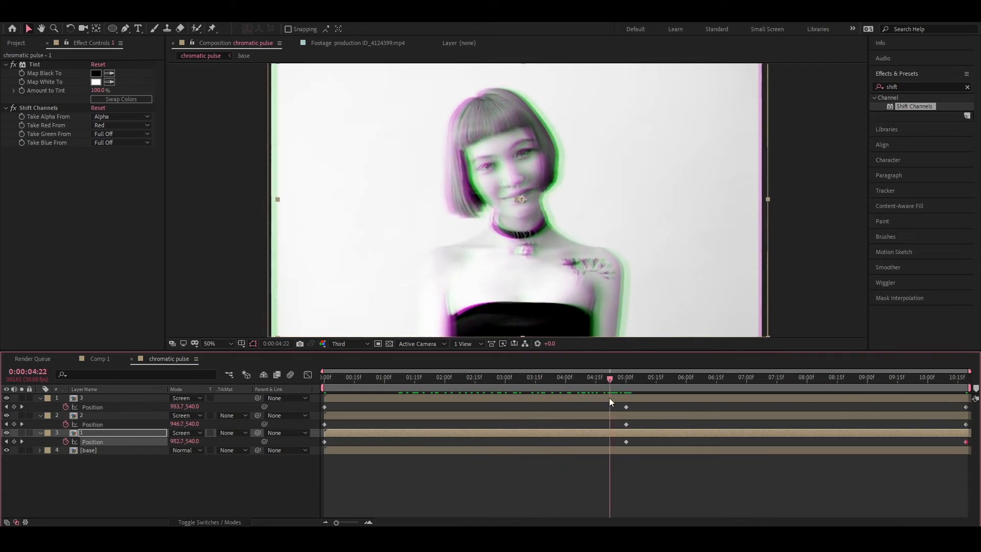
pyautogui.click(208, 502)
pyautogui.click(22, 408)
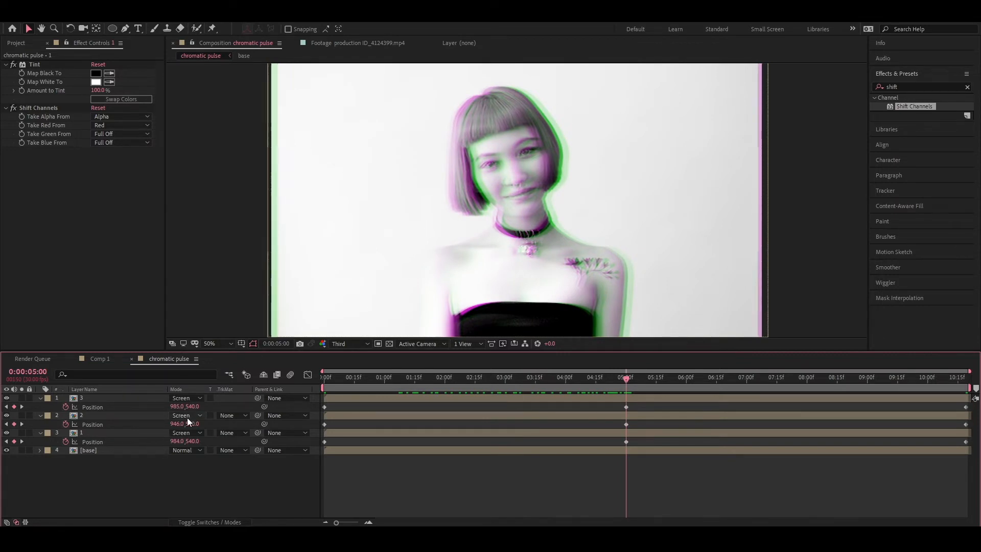
pyautogui.moveTo(176, 425)
pyautogui.mouseDown()
pyautogui.moveTo(161, 425)
pyautogui.moveTo(186, 431)
pyautogui.moveTo(181, 441)
pyautogui.mouseUp()
pyautogui.moveTo(176, 407); pyautogui.dragTo(167, 407)
# Check the colour separation along the timeline and collapse the layers' keyframed properties
pyautogui.moveTo(626, 379); pyautogui.dragTo(952, 403)
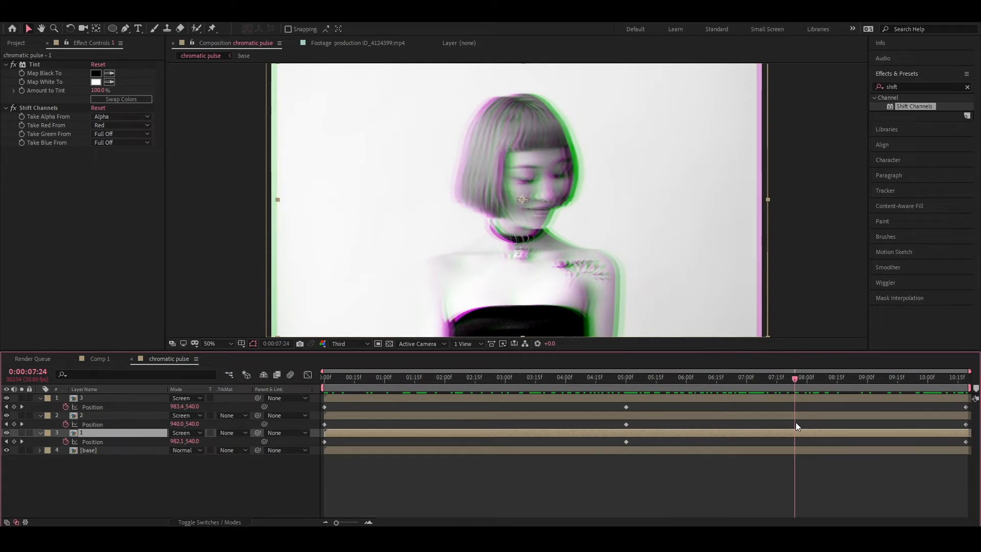
pyautogui.moveTo(796, 422); pyautogui.dragTo(483, 432)
pyautogui.click(212, 495)
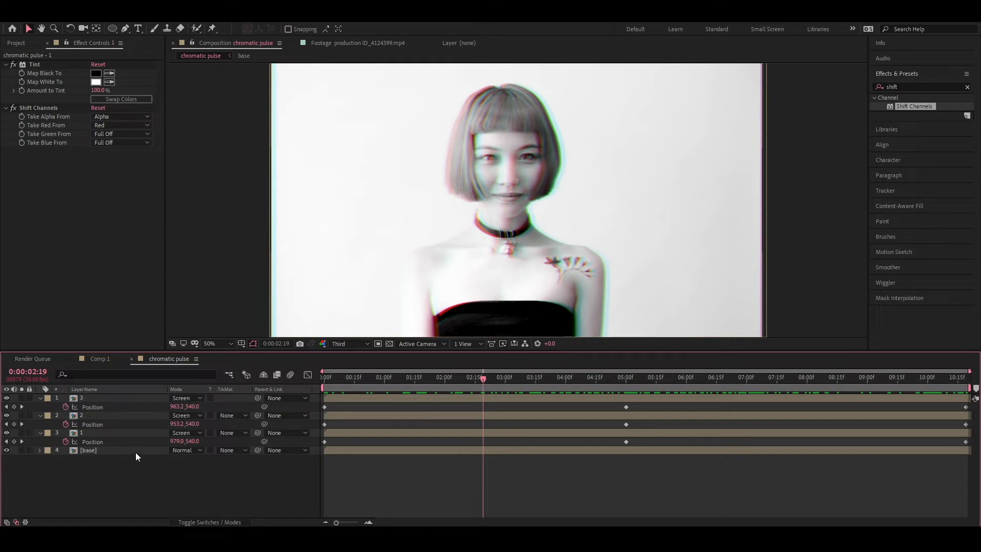
pyautogui.press('u')
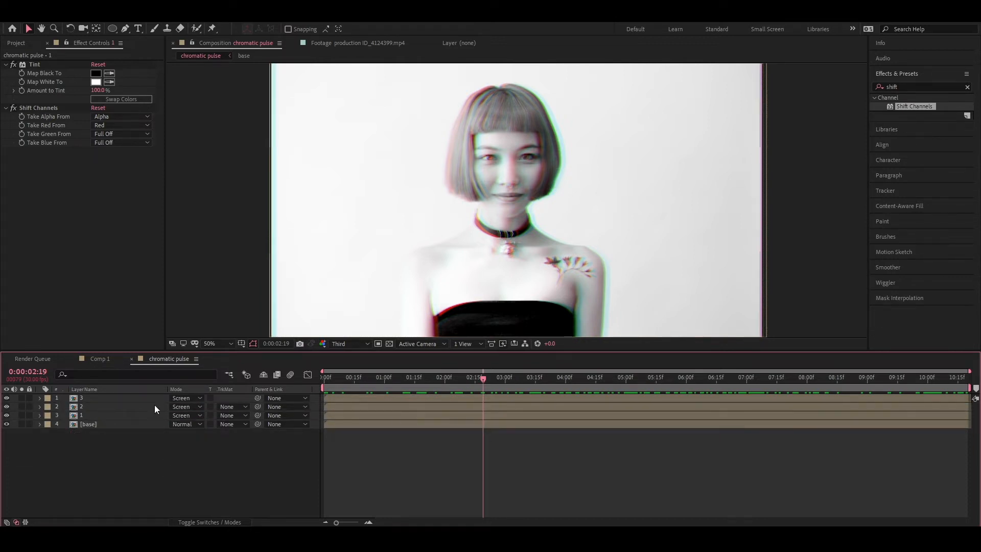
# Find the Turbulent Displace effect and apply it to layer 3
pyautogui.click(123, 396)
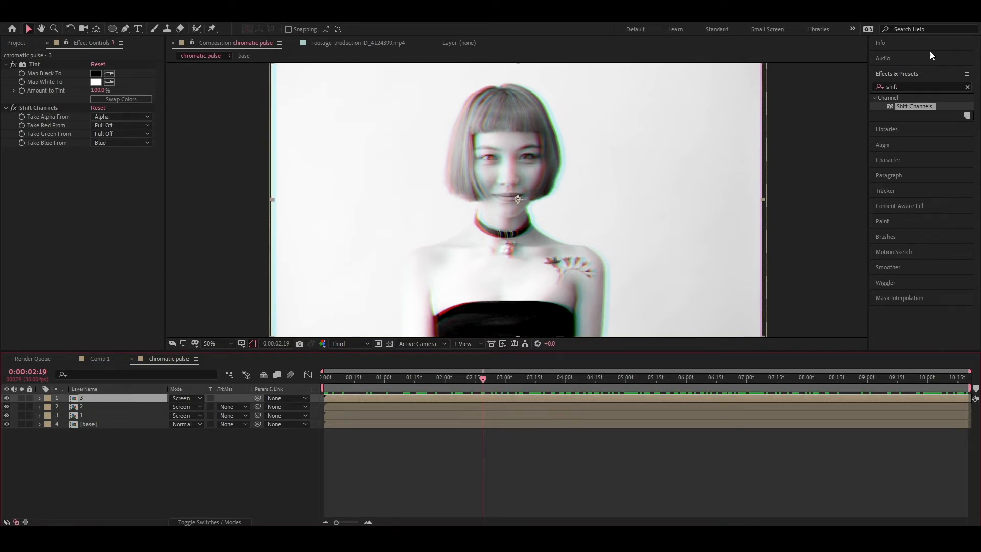
pyautogui.doubleClick(902, 86)
pyautogui.write('turb')
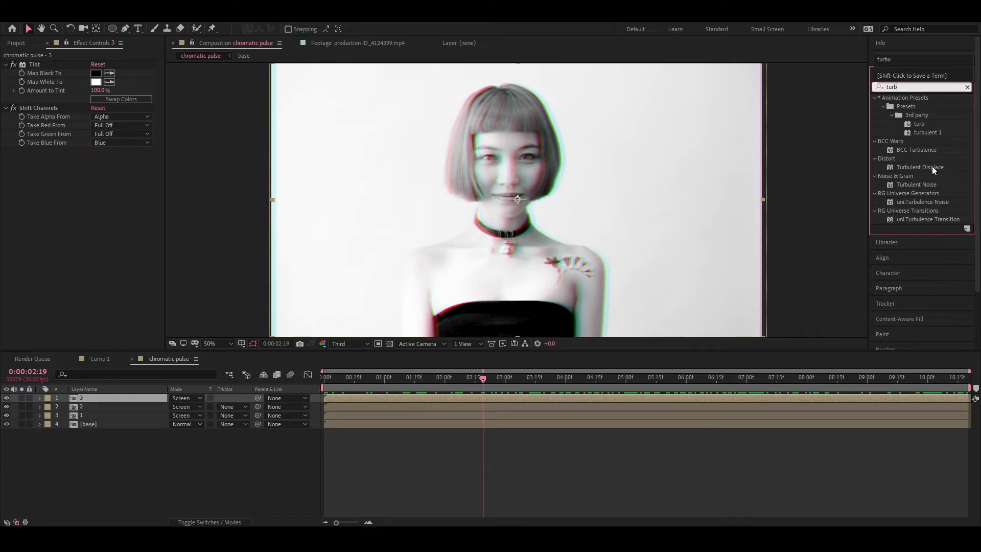
pyautogui.moveTo(932, 166); pyautogui.dragTo(88, 207)
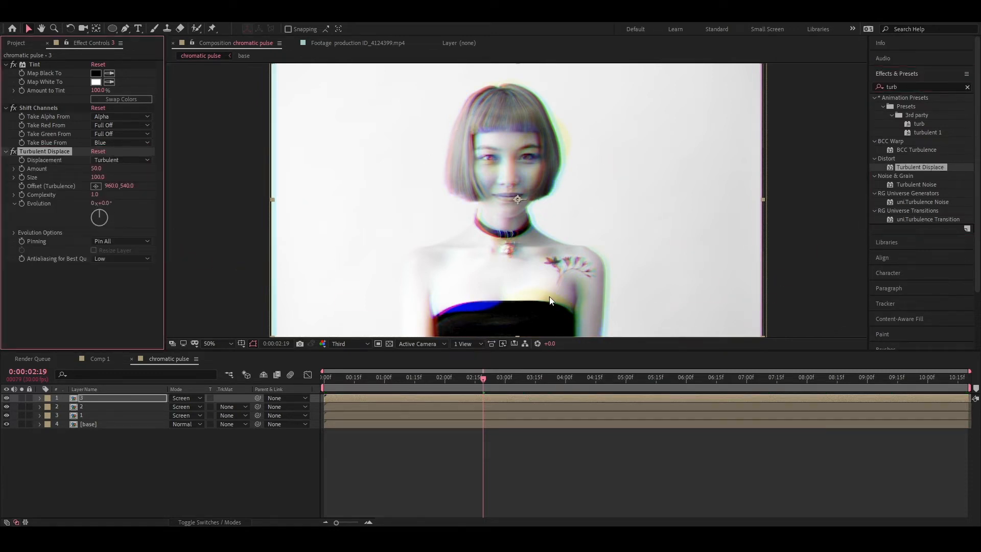
# Set the Turbulent Displace Size to 20 and its Amount to 30 on layer 3
pyautogui.click(96, 177)
pyautogui.press('Return')
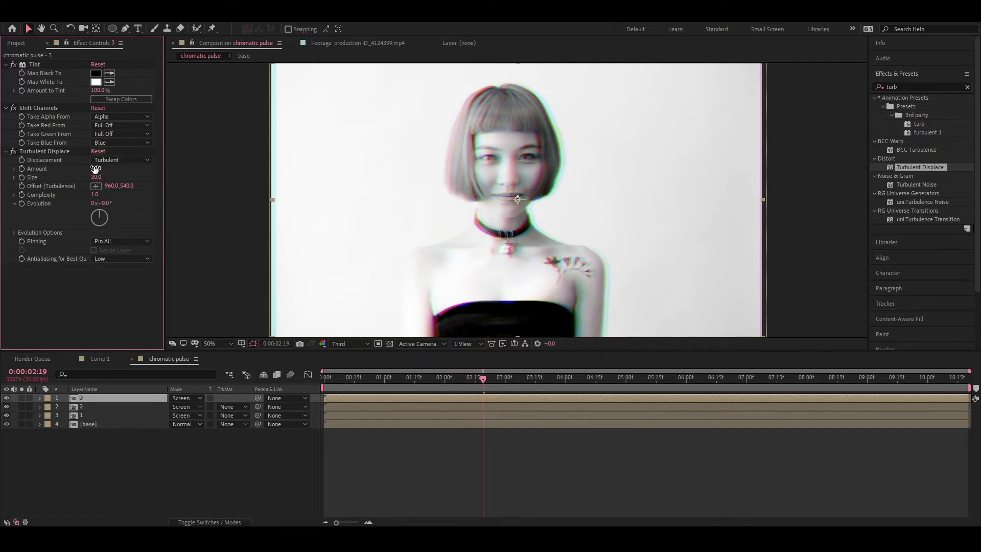
pyautogui.moveTo(396, 384); pyautogui.dragTo(521, 382)
pyautogui.moveTo(100, 171); pyautogui.dragTo(773, 317)
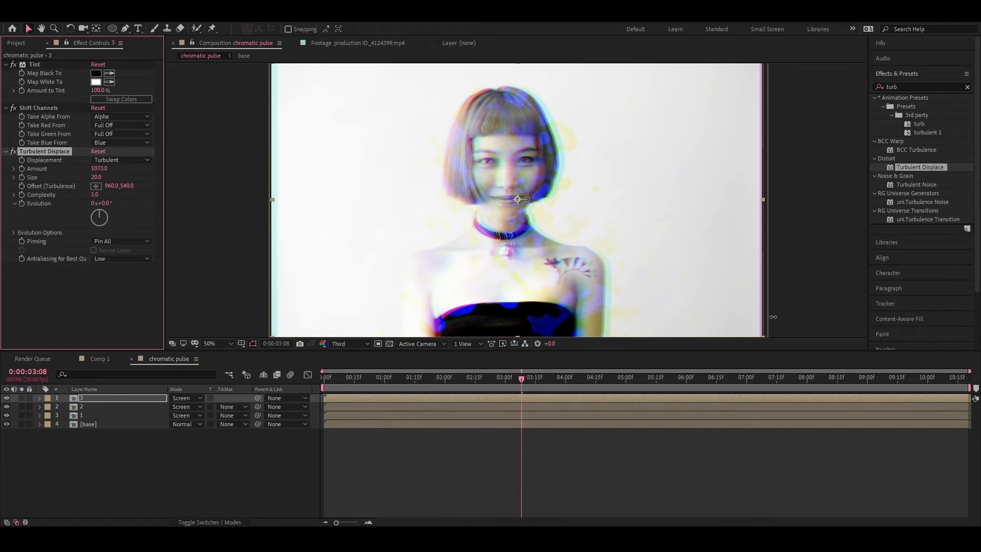
pyautogui.moveTo(512, 306); pyautogui.dragTo(2, 202)
pyautogui.click(100, 168)
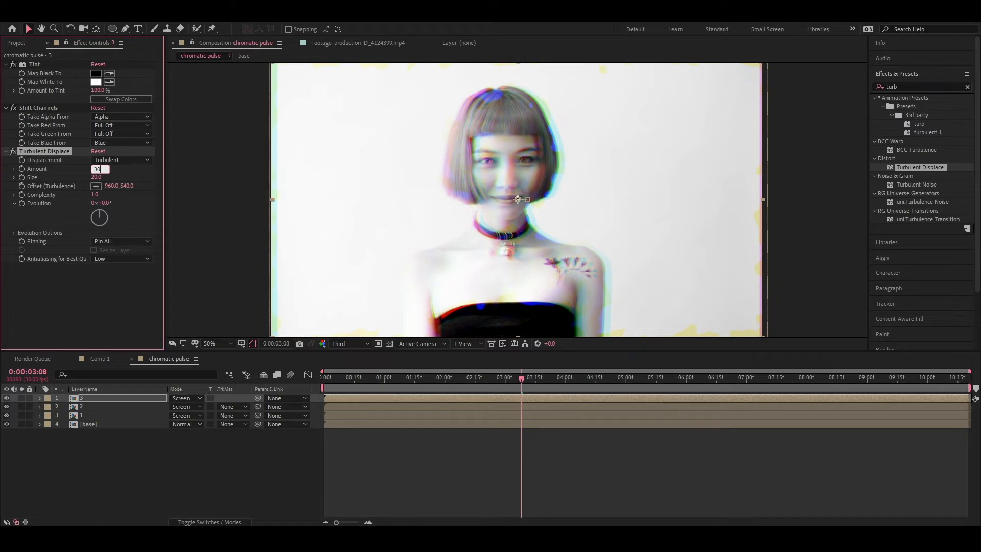
pyautogui.press('Return')
# Add a starting Offset (Turbulence) keyframe at 0:00:00:00 on layer 3 with the value 960, 540
pyautogui.press('Home')
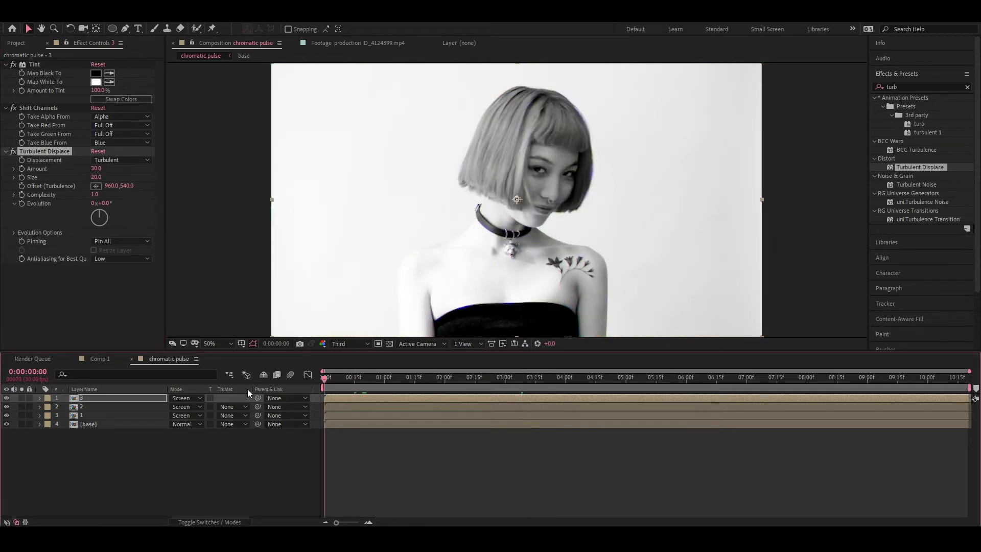
pyautogui.click(98, 292)
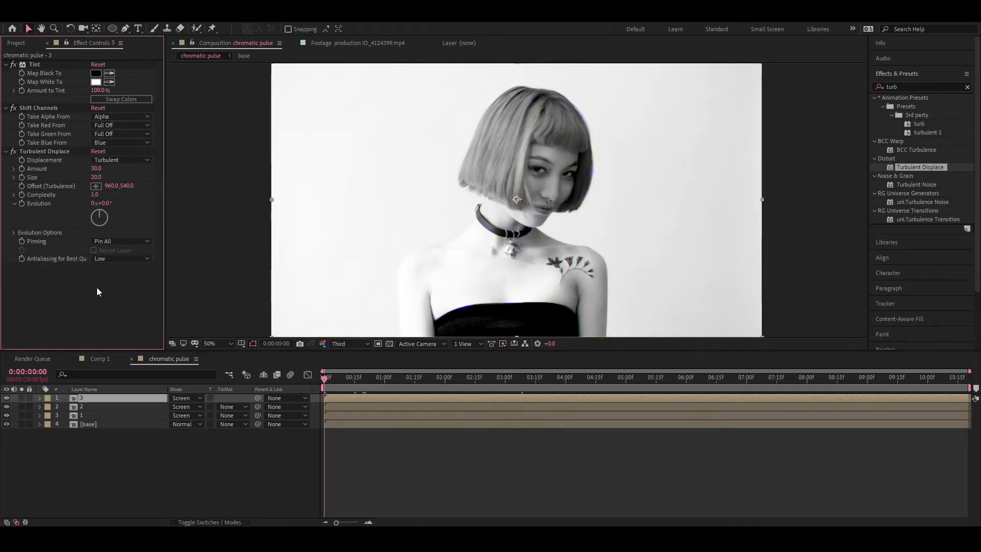
pyautogui.click(22, 186)
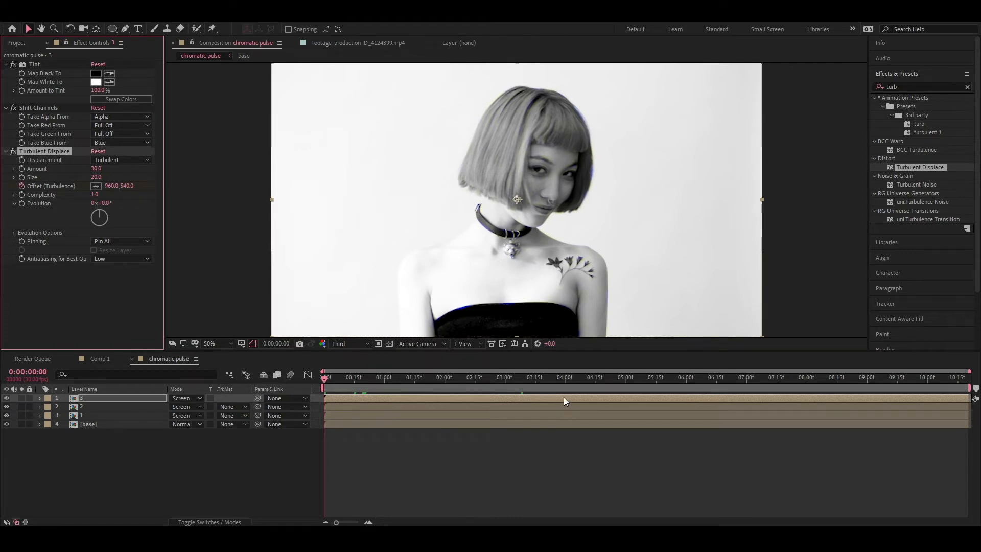
# At 0:00:05:00, keyframe the vertical Offset (Turbulence) of layer 3 at 904
pyautogui.moveTo(583, 379); pyautogui.dragTo(627, 385)
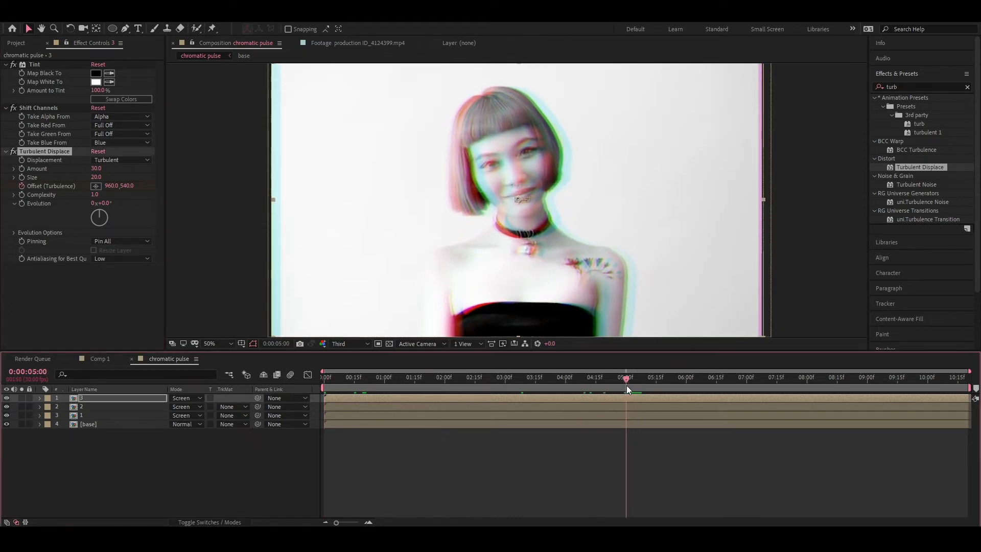
pyautogui.moveTo(131, 188); pyautogui.dragTo(226, 225)
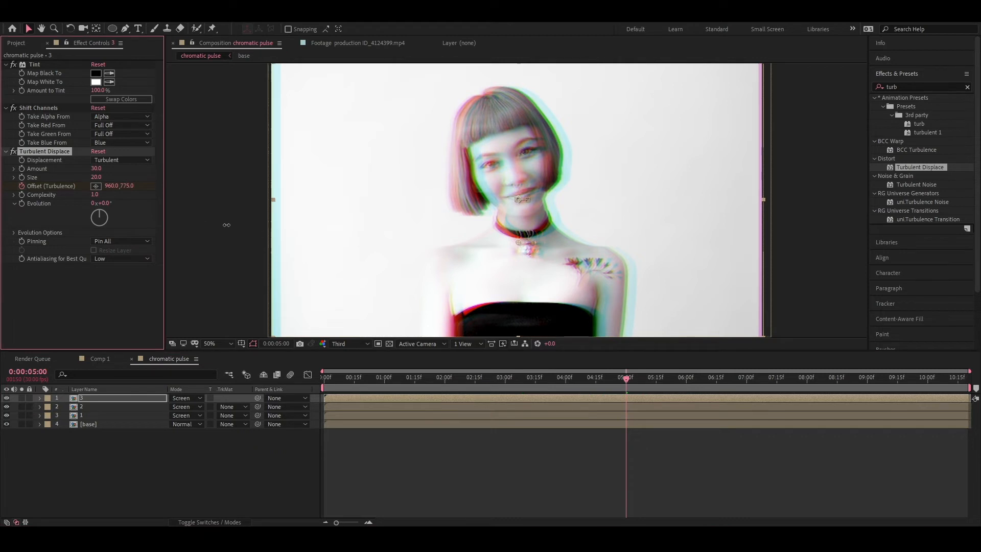
pyautogui.moveTo(128, 186); pyautogui.dragTo(92, 160)
pyautogui.moveTo(391, 202); pyautogui.dragTo(403, 227)
pyautogui.moveTo(167, 186); pyautogui.dragTo(150, 187)
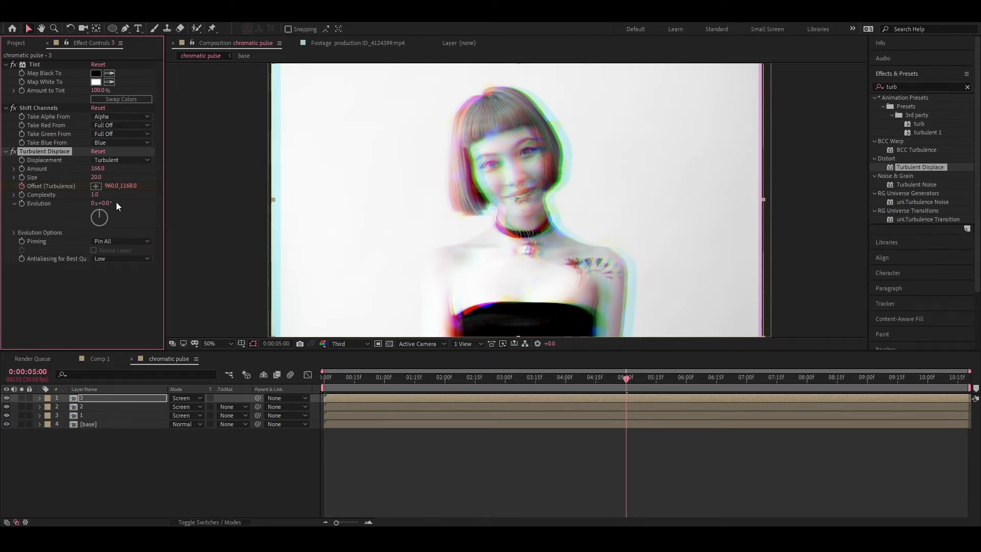
pyautogui.moveTo(131, 190); pyautogui.dragTo(93, 87)
# Set the Turbulent Displace Amount to 88 and its Size to 16 on layer 3
pyautogui.click(98, 169)
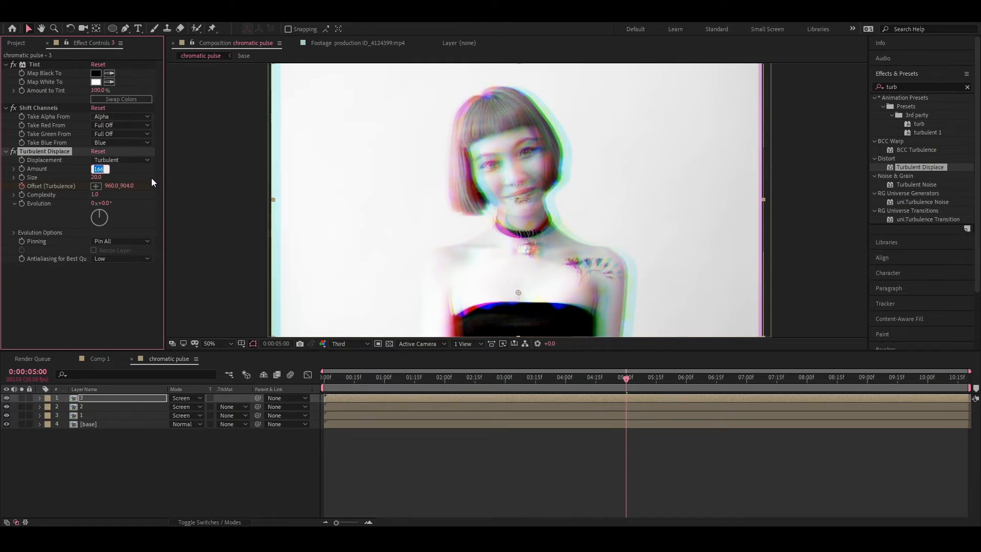
pyautogui.write('80')
pyautogui.press('Return')
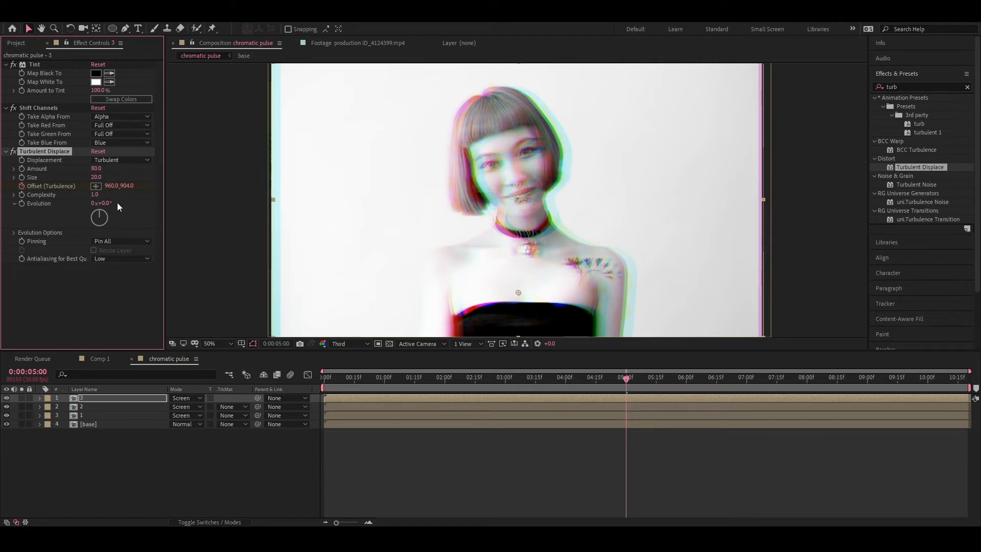
pyautogui.moveTo(126, 186); pyautogui.dragTo(467, 270)
pyautogui.moveTo(301, 230); pyautogui.dragTo(173, 131)
pyautogui.moveTo(95, 177); pyautogui.dragTo(96, 177)
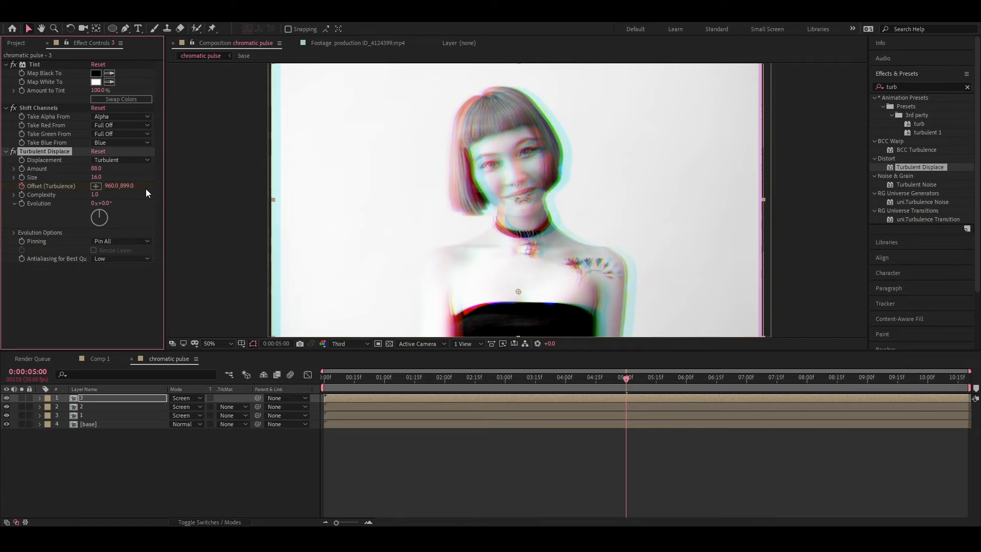
# Set layer 3's vertical Offset (Turbulence) keyframe at 0:00:05:00 to 642
pyautogui.moveTo(126, 186); pyautogui.dragTo(458, 270)
pyautogui.moveTo(397, 259); pyautogui.dragTo(327, 245)
pyautogui.moveTo(222, 224); pyautogui.dragTo(53, 135)
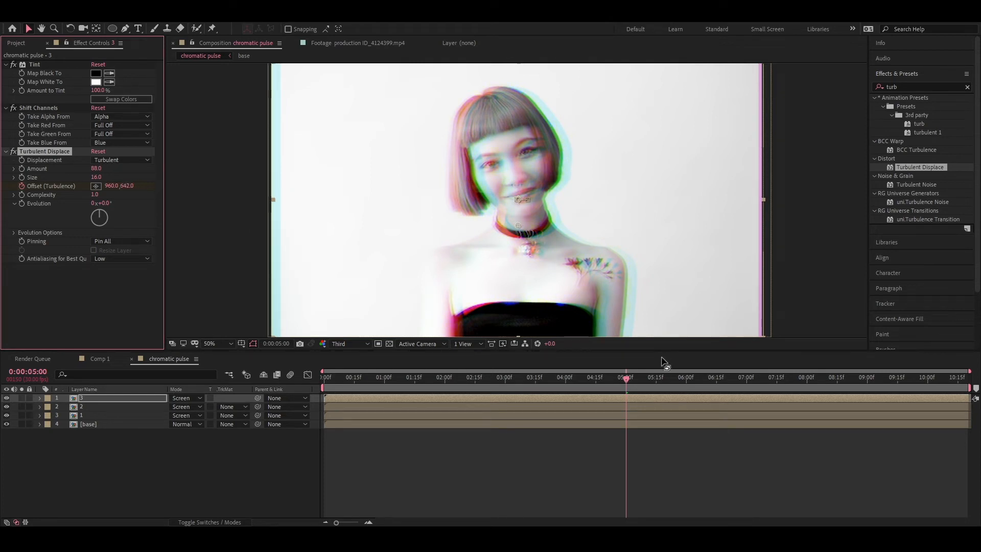
# At 0:00:10:19, keyframe the vertical Offset (Turbulence) of layer 3 at 1447
pyautogui.moveTo(676, 377); pyautogui.dragTo(966, 377)
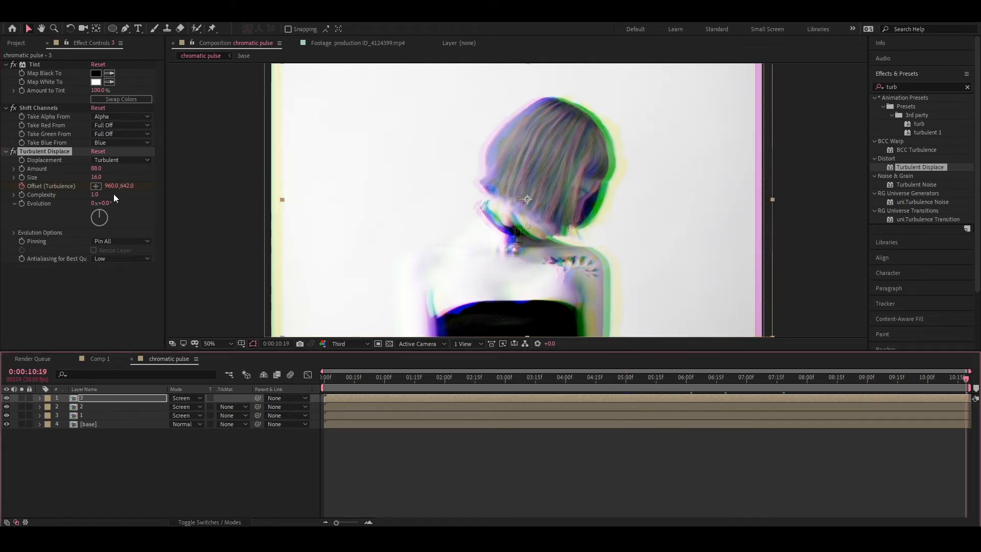
pyautogui.moveTo(124, 189); pyautogui.dragTo(279, 235)
pyautogui.moveTo(338, 256); pyautogui.dragTo(414, 298)
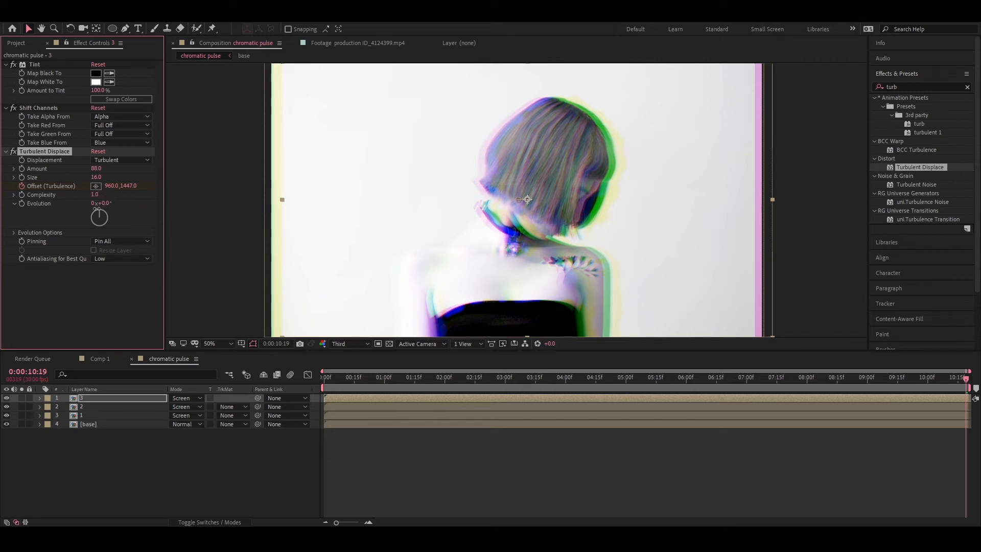
# Preview the displaced colour-split animation from the start of the composition
pyautogui.moveTo(361, 384); pyautogui.dragTo(258, 410)
pyautogui.press('space')
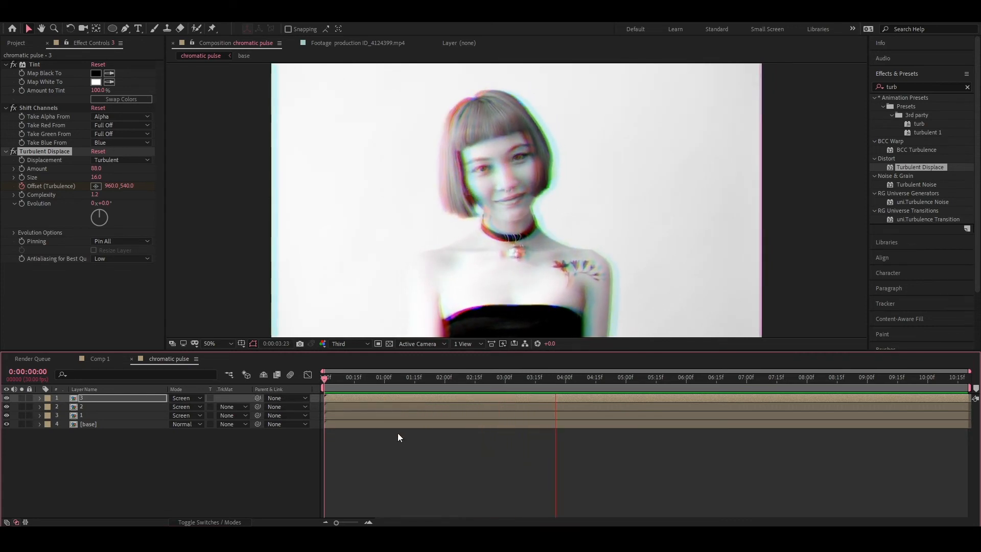
pyautogui.press('space')
# Pre-compose layers 3, 2 and 1 together into a new composition named rgbs
pyautogui.click(204, 444)
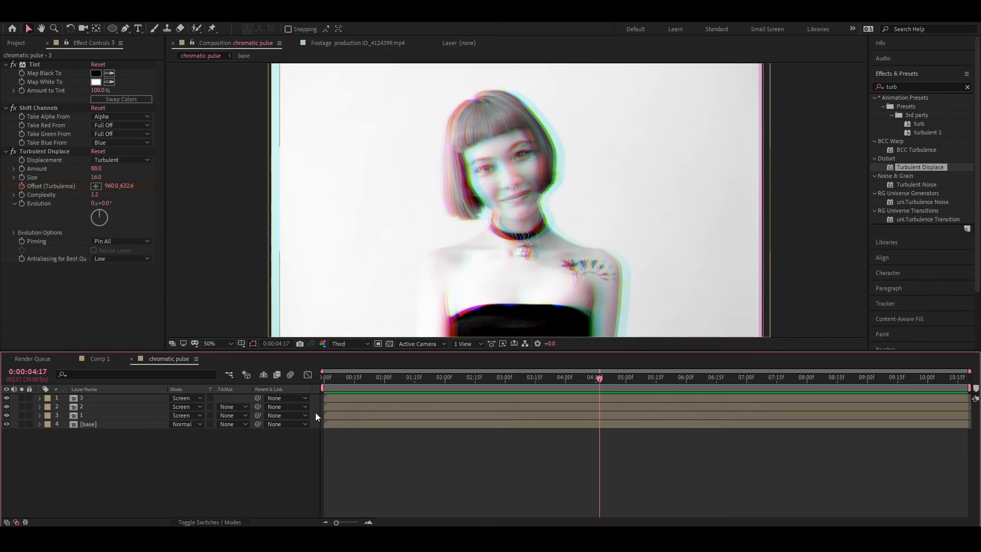
pyautogui.moveTo(316, 414); pyautogui.dragTo(153, 397)
pyautogui.rightClick(139, 402)
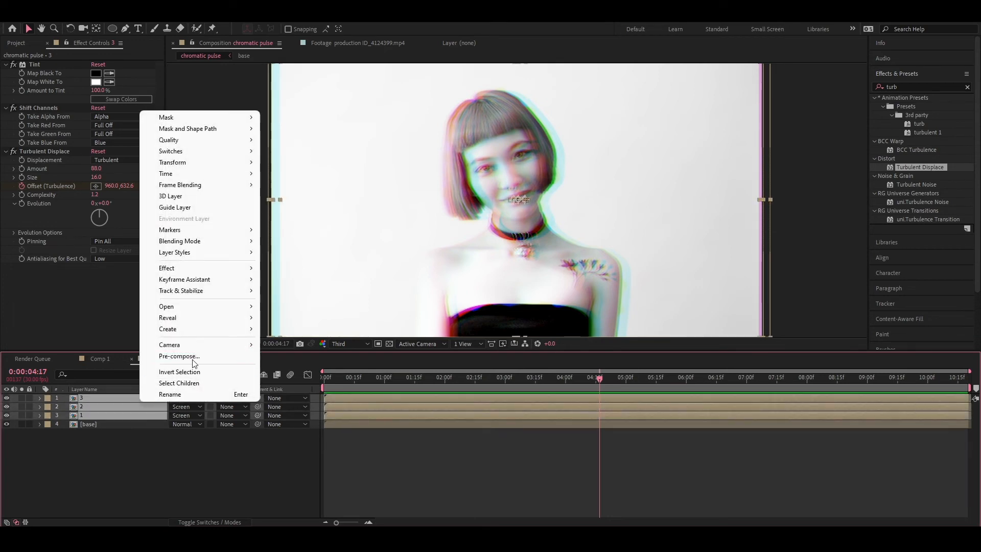
pyautogui.click(194, 359)
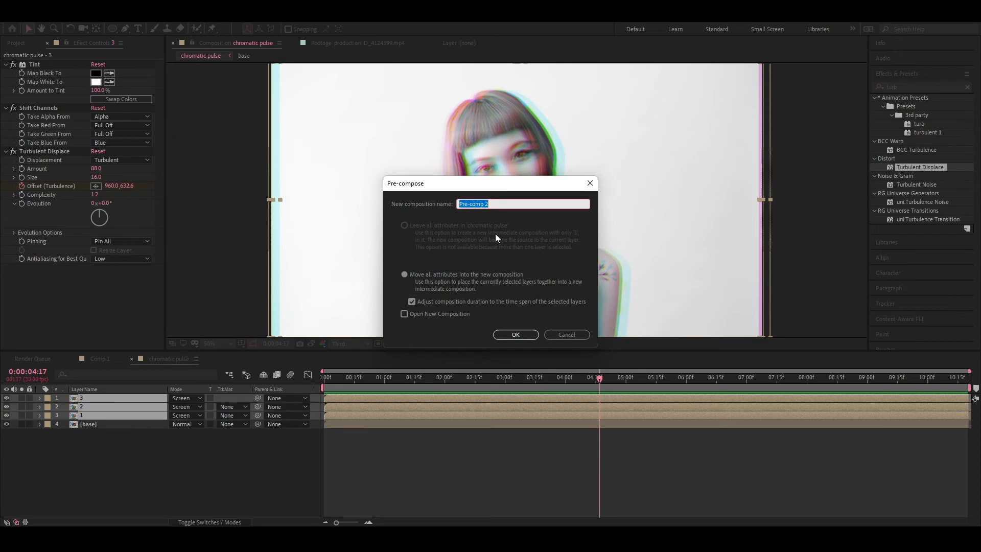
pyautogui.write('rgbs')
pyautogui.press('Return')
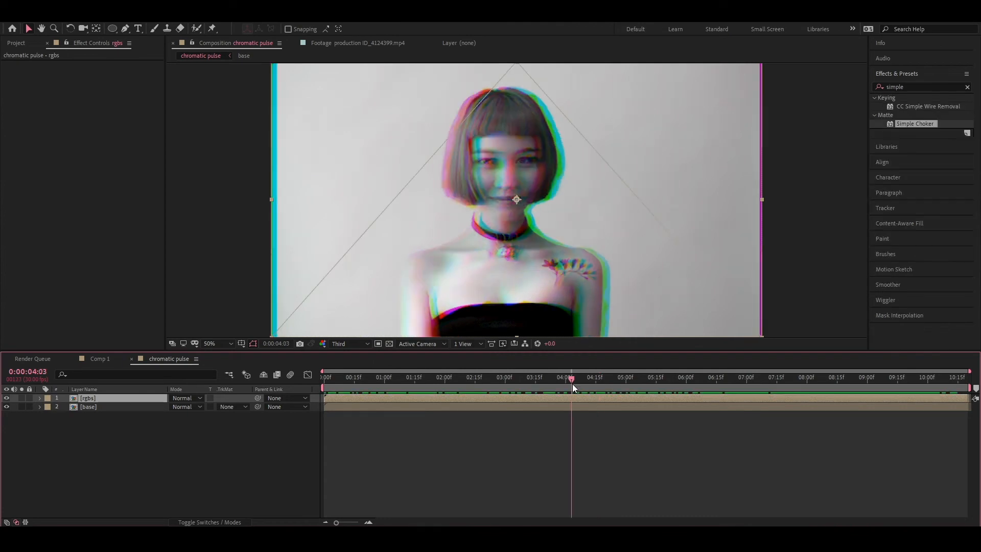
# Set the blending mode of the rgbs layer to Screen and check the result along the timeline
pyautogui.moveTo(573, 384); pyautogui.dragTo(657, 384)
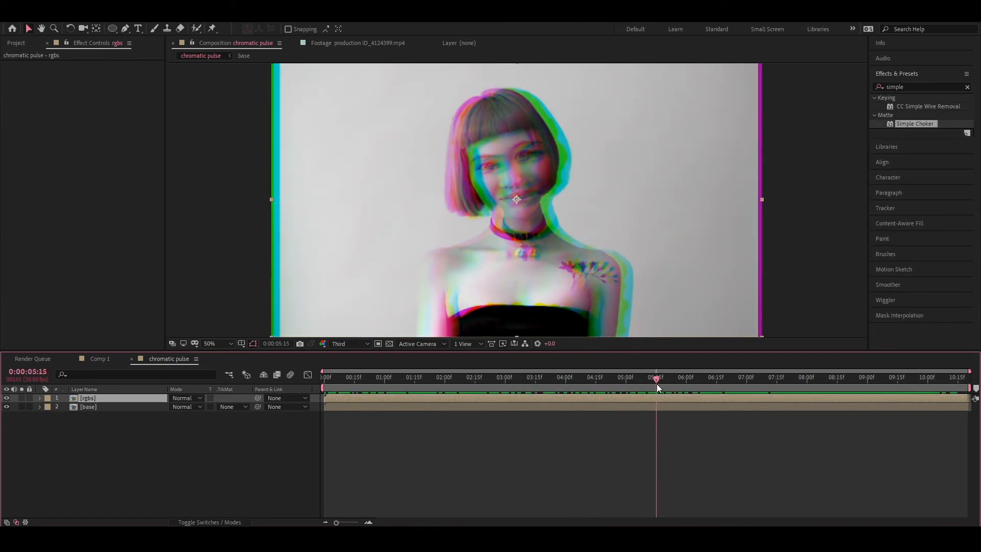
pyautogui.click(179, 399)
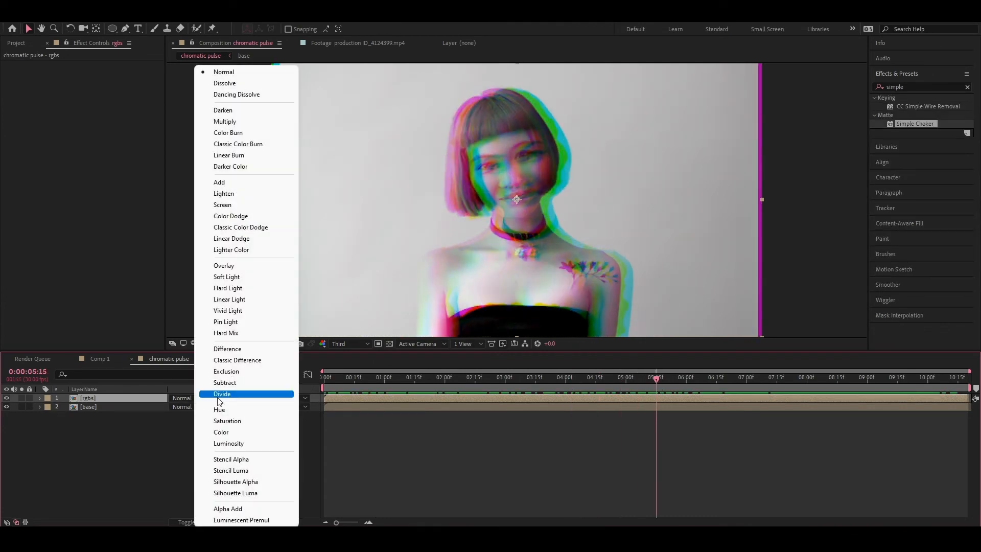
pyautogui.click(241, 204)
pyautogui.click(417, 385)
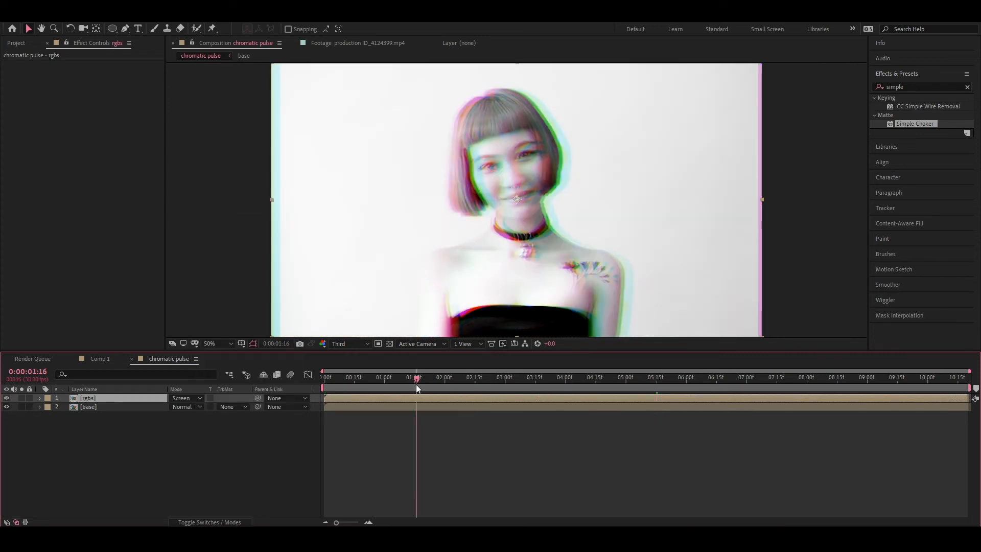
pyautogui.moveTo(412, 382); pyautogui.dragTo(682, 385)
pyautogui.click(435, 384)
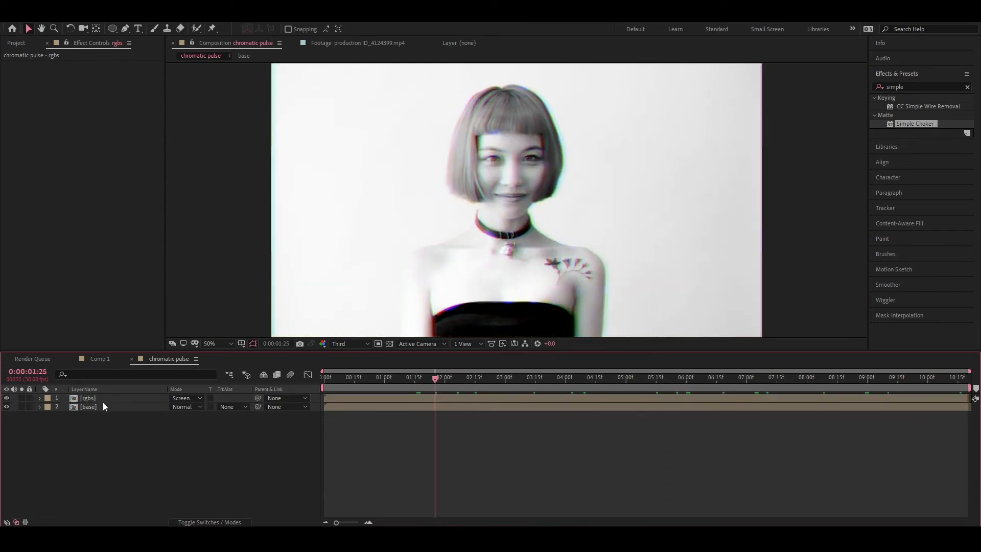
# Add a new adjustment layer above the rgbs layer
pyautogui.rightClick(171, 441)
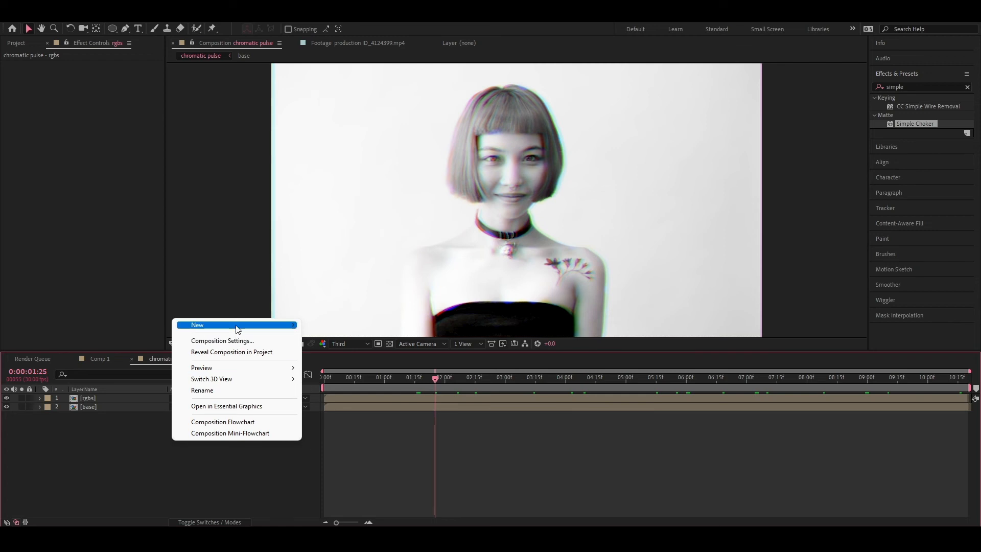
pyautogui.moveTo(236, 326)
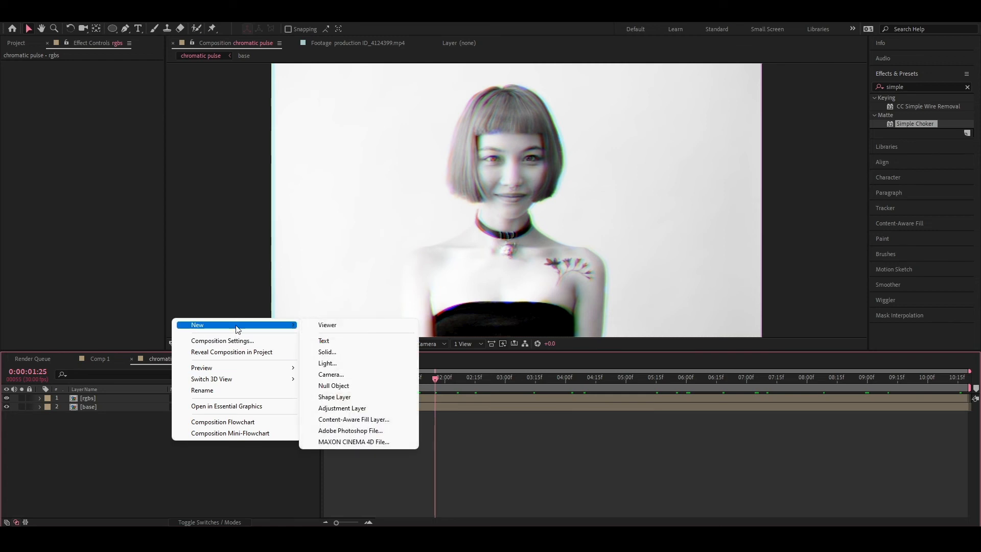
pyautogui.click(354, 409)
# Apply the Curves effect to the adjustment layer and bend its RGB curve downward to darken the image
pyautogui.click(928, 86)
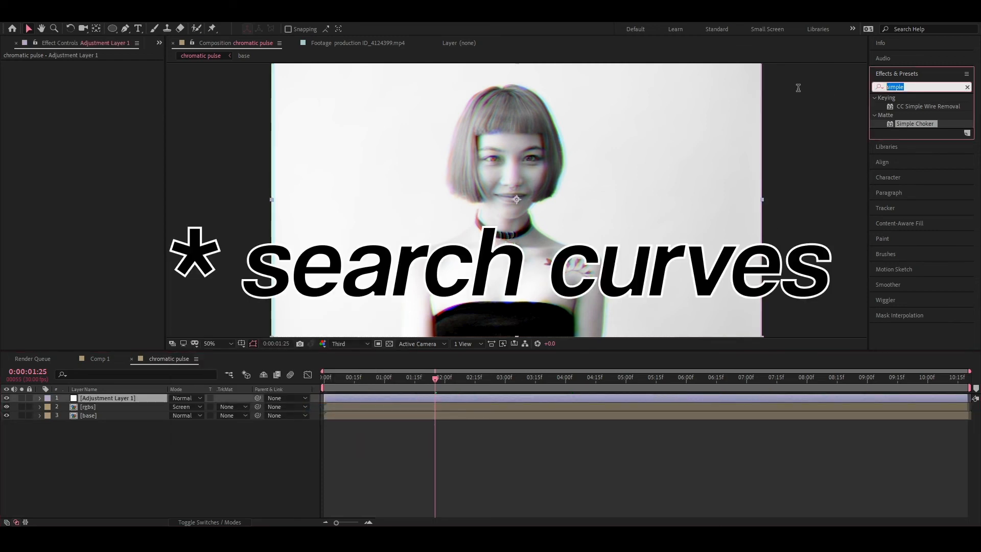
pyautogui.write('curv')
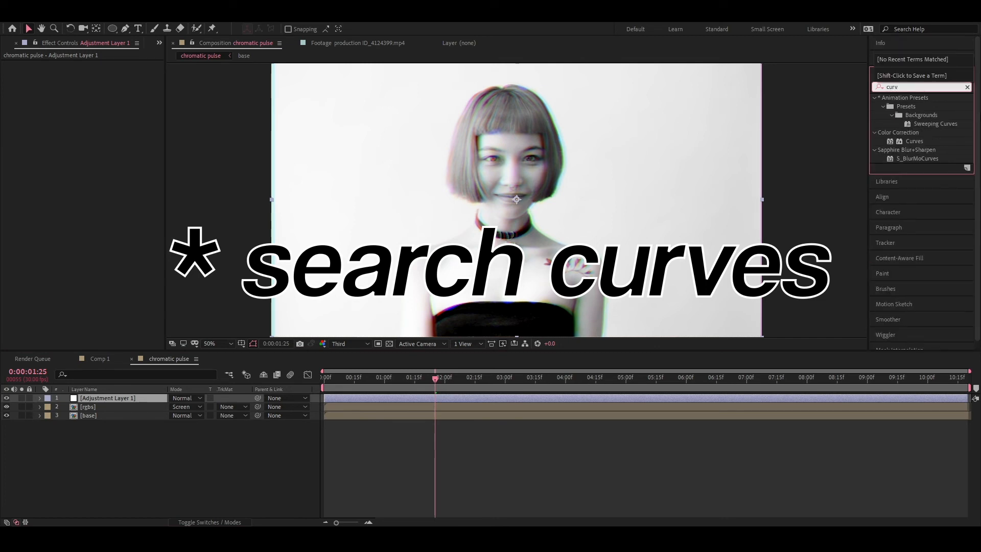
pyautogui.moveTo(912, 144); pyautogui.dragTo(66, 209)
pyautogui.moveTo(119, 135); pyautogui.dragTo(129, 145)
# Save the project and preview the darkened composition from 0:00:00:09
pyautogui.moveTo(474, 387); pyautogui.dragTo(354, 386)
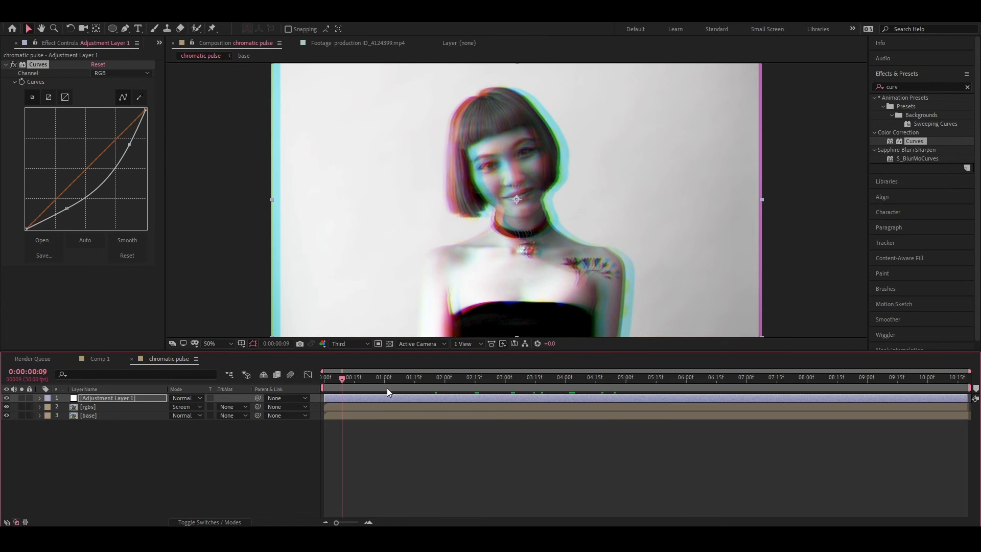
pyautogui.hotkey('ctrl', 's')
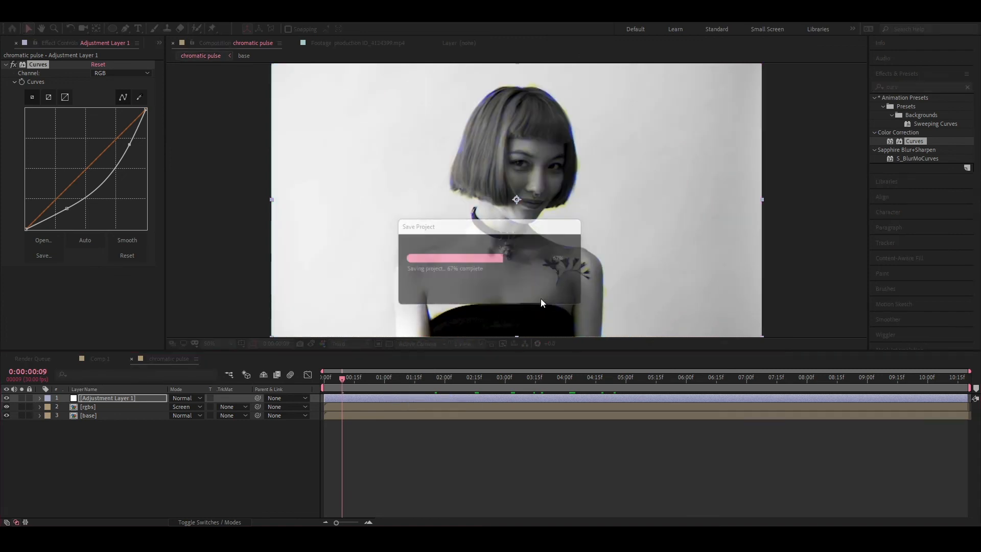
pyautogui.press('space')
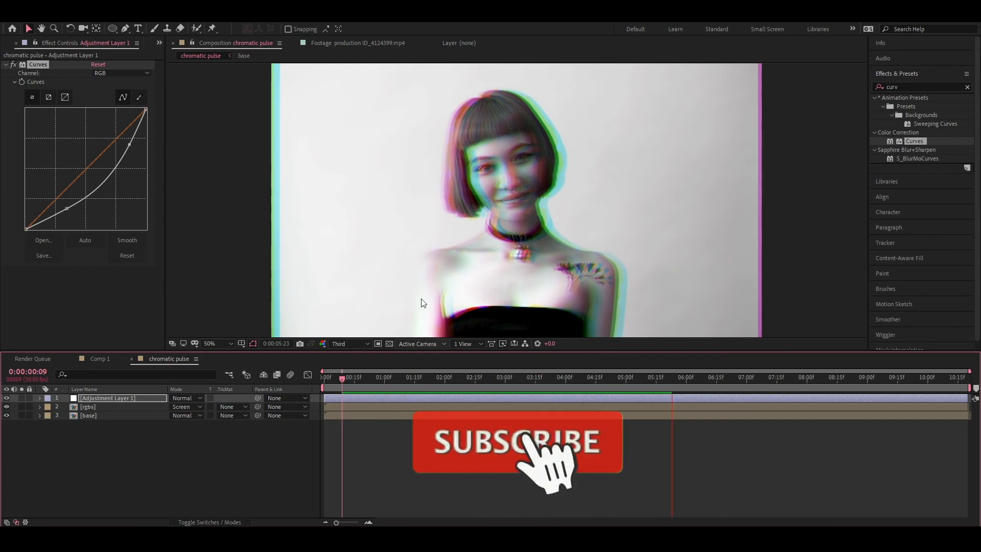
# At 0:00:03:13, draw an elliptical mask around the woman's head on the rgbs layer
pyautogui.click(383, 377)
pyautogui.moveTo(381, 393); pyautogui.dragTo(525, 406)
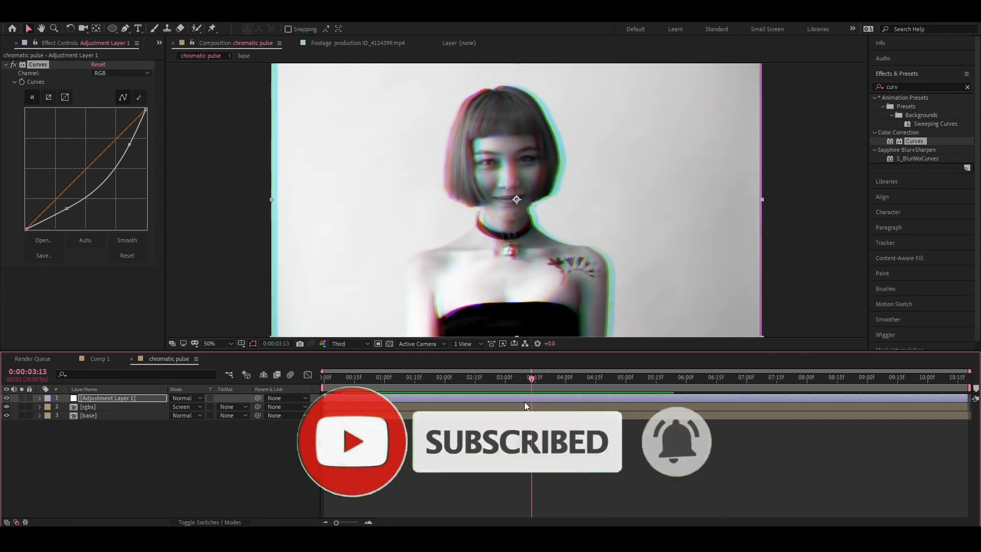
pyautogui.click(120, 407)
pyautogui.click(111, 28)
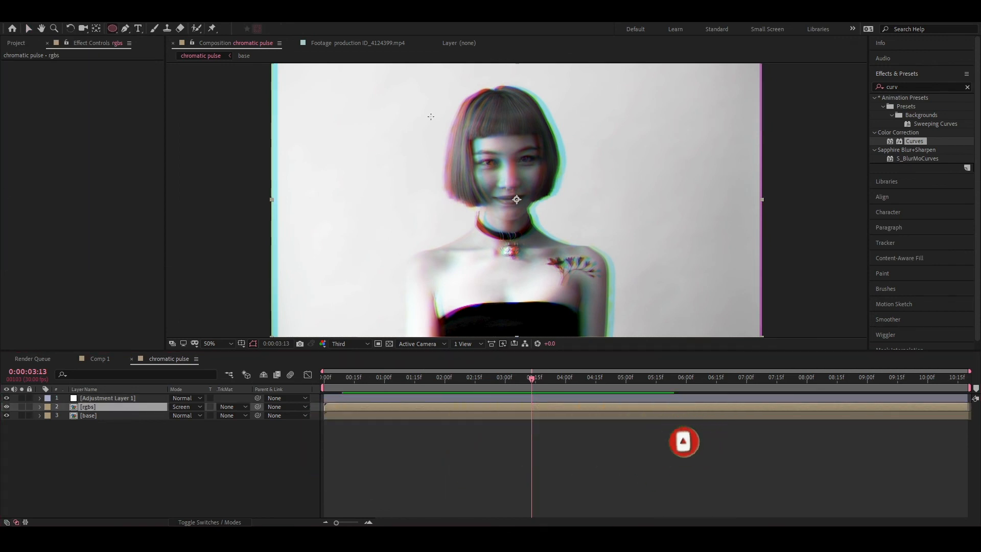
pyautogui.moveTo(412, 79); pyautogui.dragTo(608, 261)
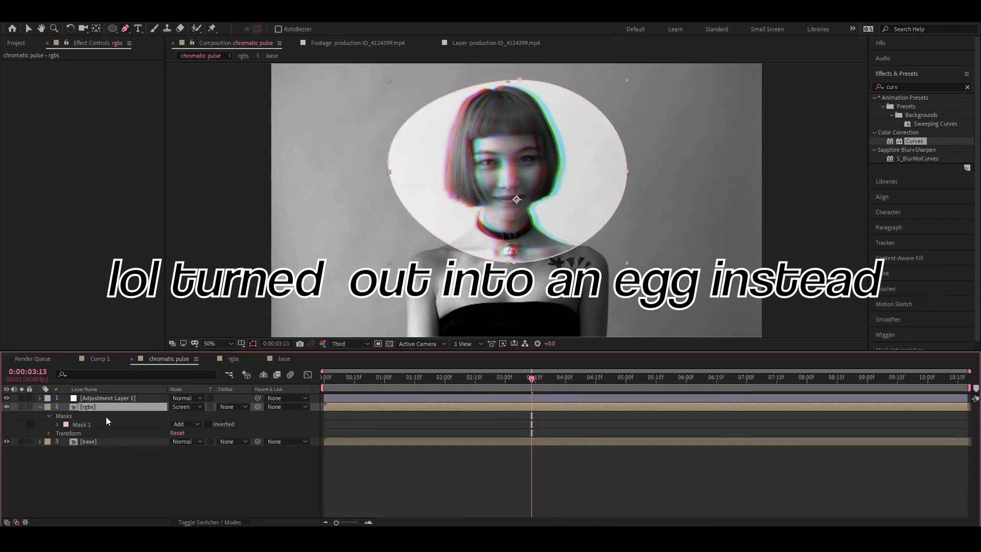
# Set the feather of the rgbs layer's mask to about 294 pixels, then deselect and collapse the layer
pyautogui.press('f')
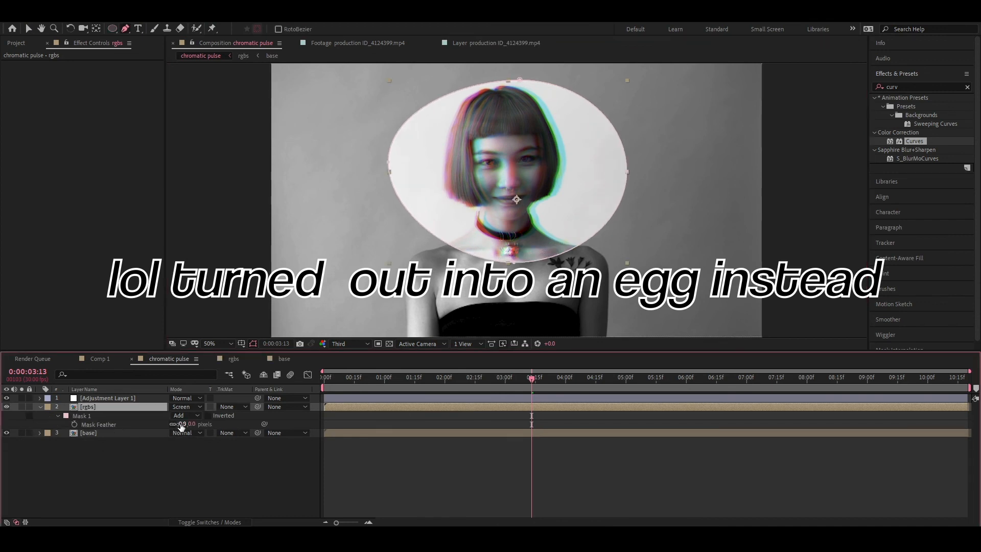
pyautogui.moveTo(181, 428); pyautogui.dragTo(373, 447)
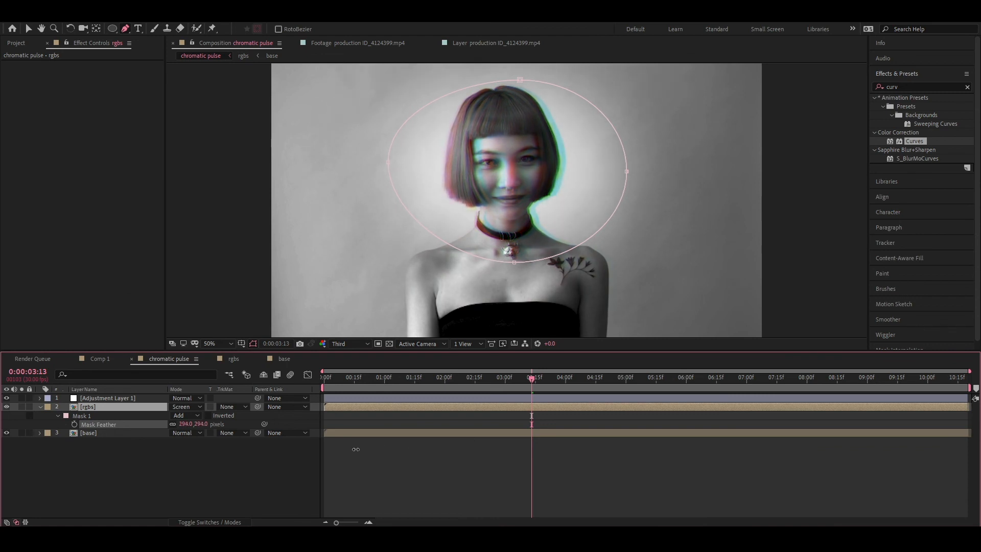
pyautogui.click(252, 468)
pyautogui.press('s')
pyautogui.press('s')
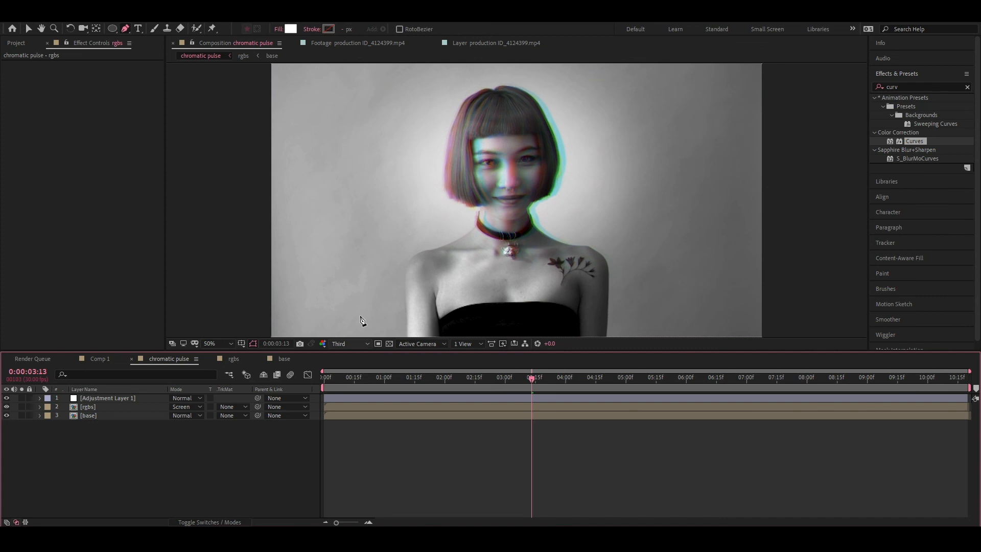
# Preview the feathered chromatic effect from 0:00:00:08
pyautogui.moveTo(342, 385); pyautogui.dragTo(341, 432)
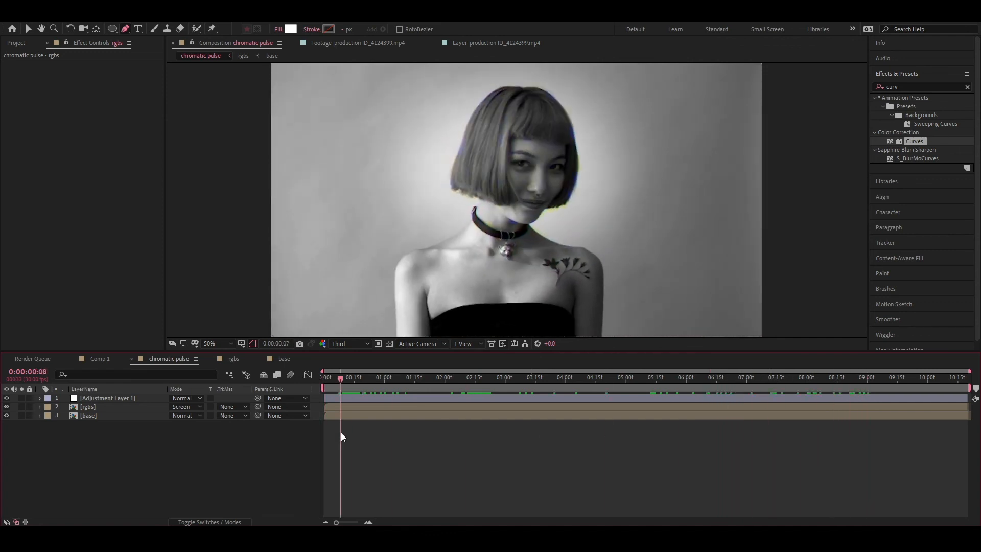
pyautogui.press('space')
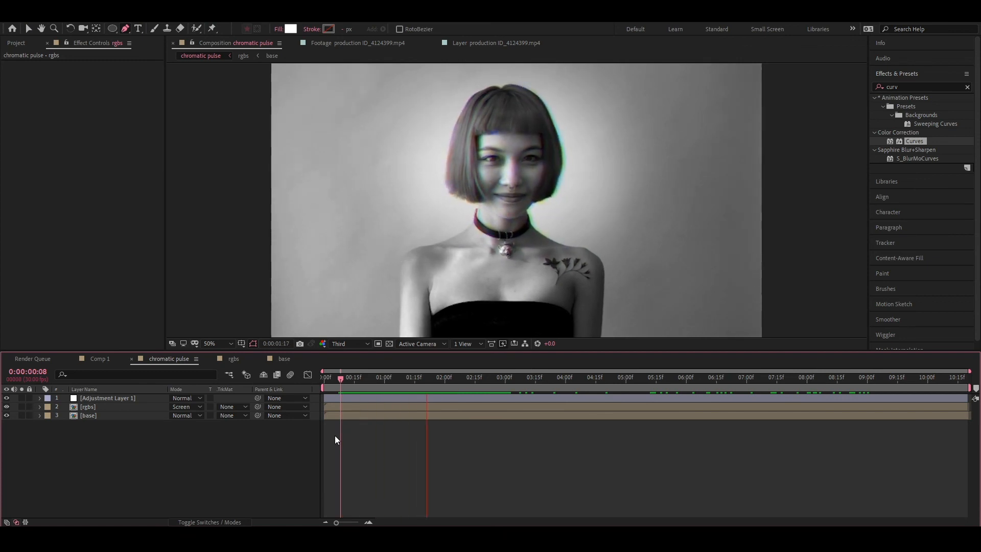